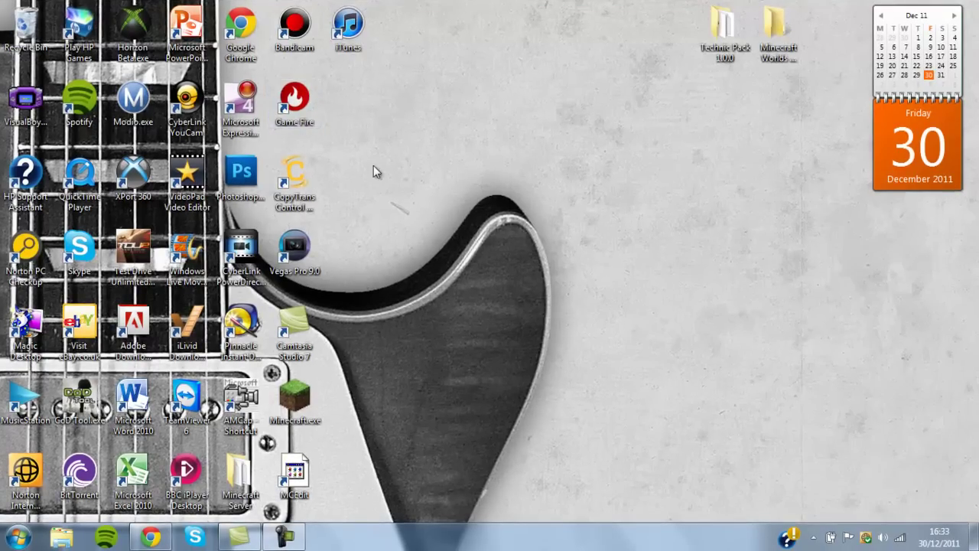
- Search Google for Bandicam and open the bandicam.com downloads page
{"action": "left_click", "coordinate": [157, 542]}
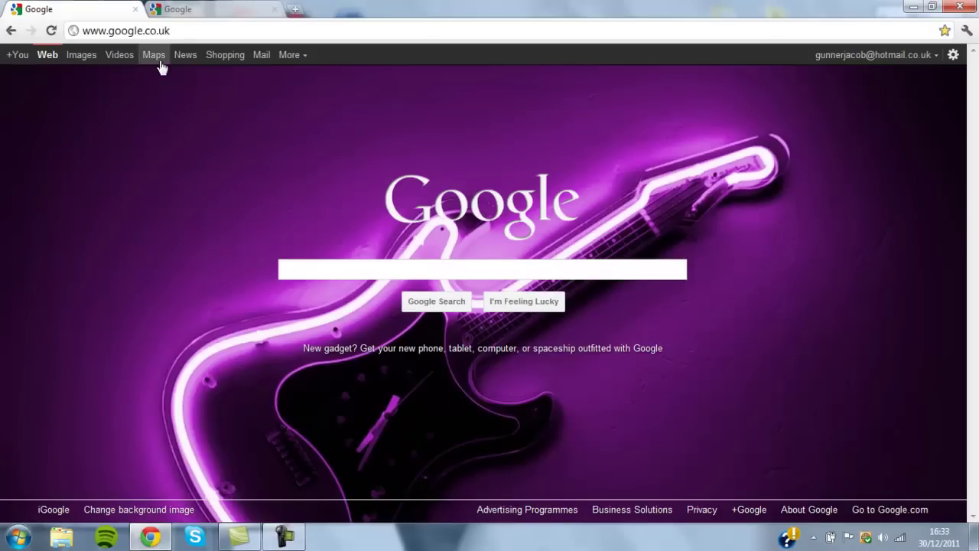
{"action": "left_click", "coordinate": [341, 273]}
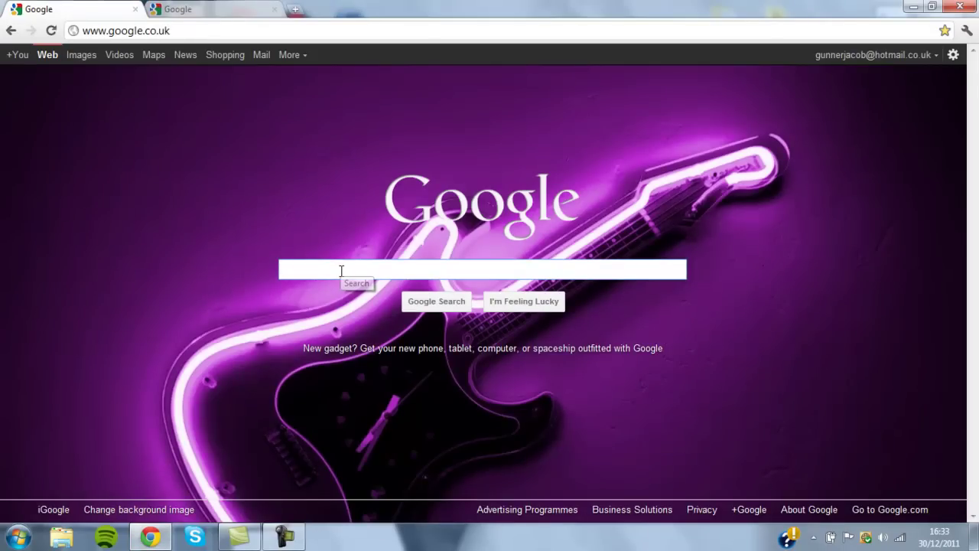
{"action": "type", "text": "Bandiu"}
{"action": "key", "text": "BackSpace"}
{"action": "type", "text": "cam"}
{"action": "key", "text": "Return"}
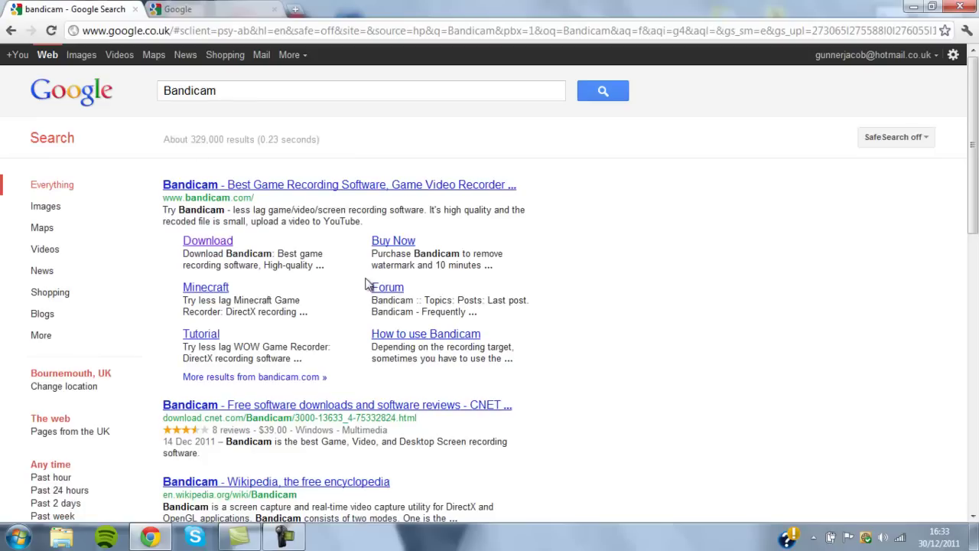
{"action": "left_click", "coordinate": [221, 242]}
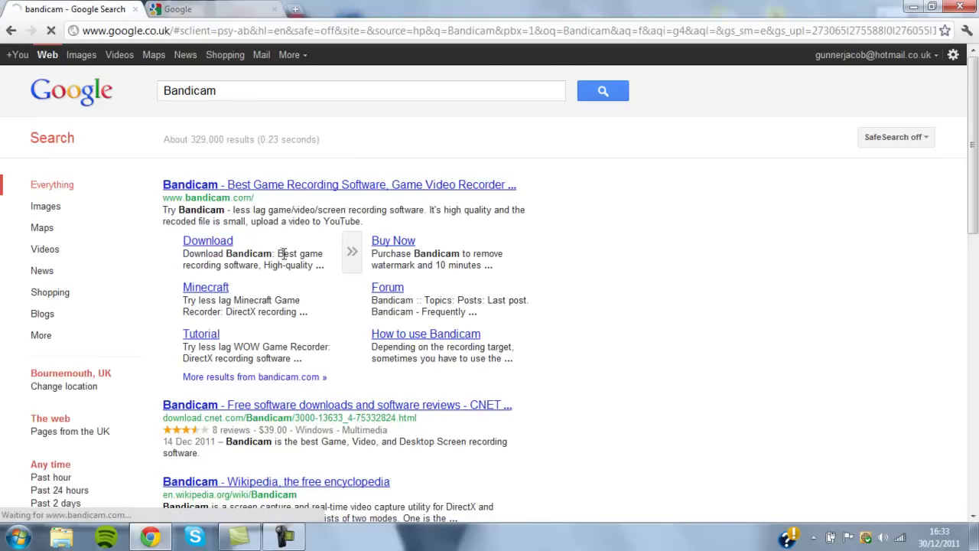
- Start the bdcamsetup.exe Free Download, cancel it, and close the downloads bar
{"action": "scroll", "coordinate": [376, 254], "scroll_direction": "down", "scroll_amount": 2}
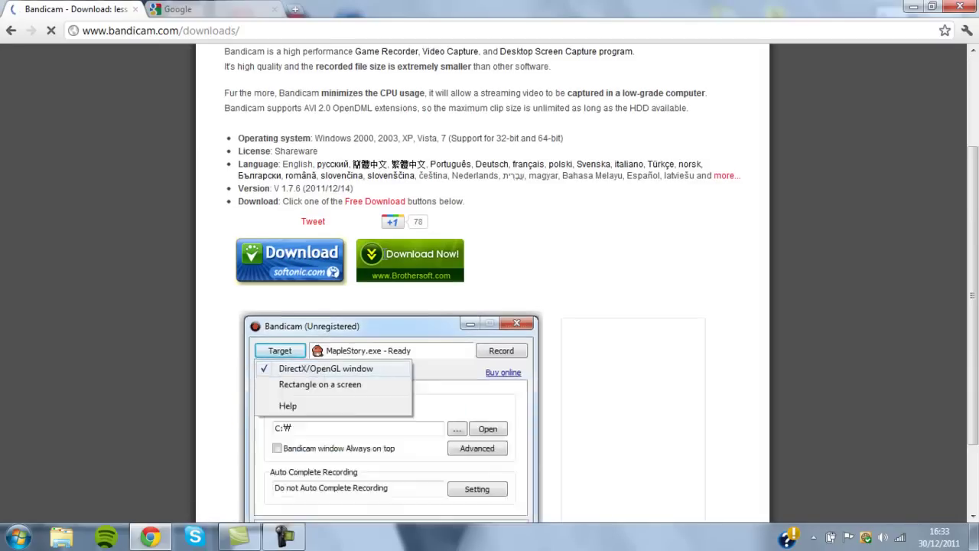
{"action": "scroll", "coordinate": [589, 291], "scroll_direction": "down", "scroll_amount": 1}
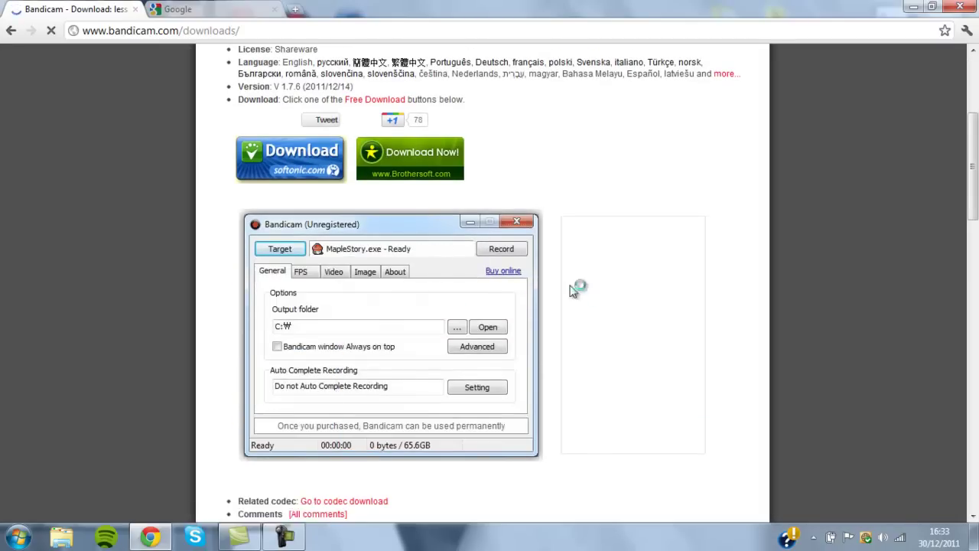
{"action": "scroll", "coordinate": [528, 351], "scroll_direction": "down", "scroll_amount": 3}
{"action": "scroll", "coordinate": [543, 306], "scroll_direction": "up", "scroll_amount": 3}
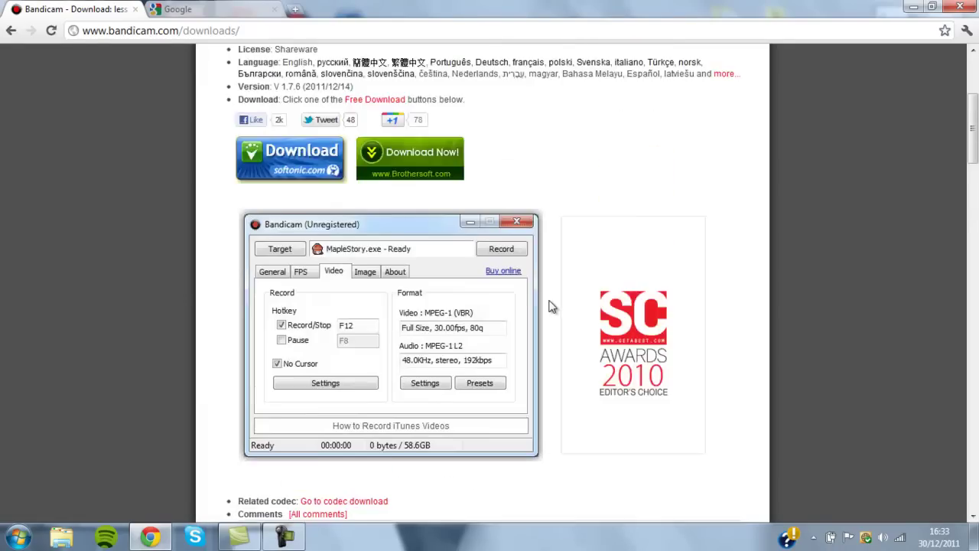
{"action": "scroll", "coordinate": [556, 308], "scroll_direction": "up", "scroll_amount": 3}
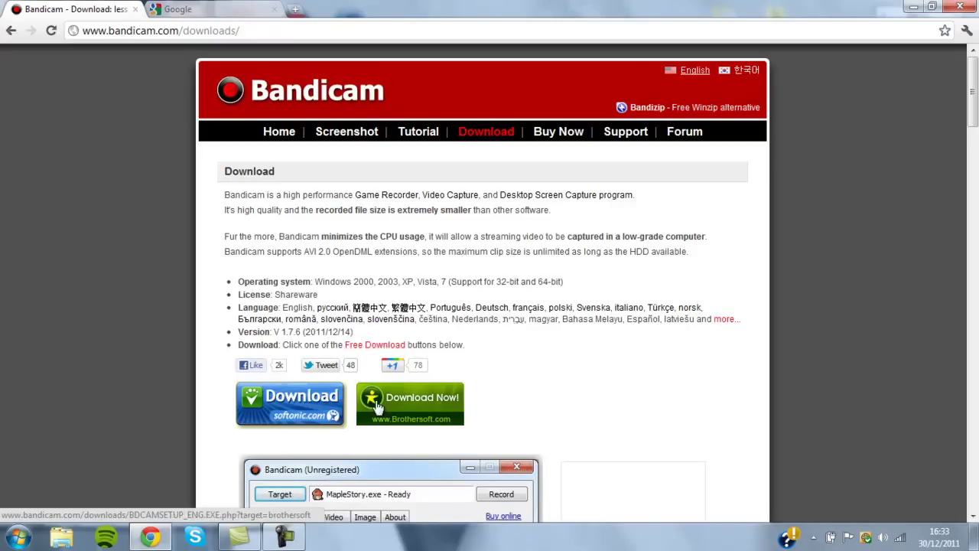
{"action": "left_click", "coordinate": [369, 350]}
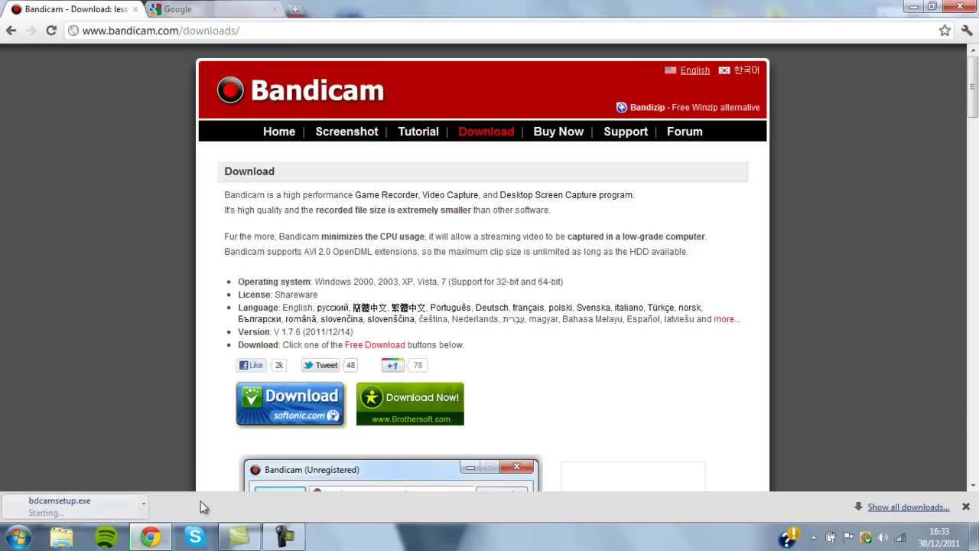
{"action": "left_click", "coordinate": [142, 508]}
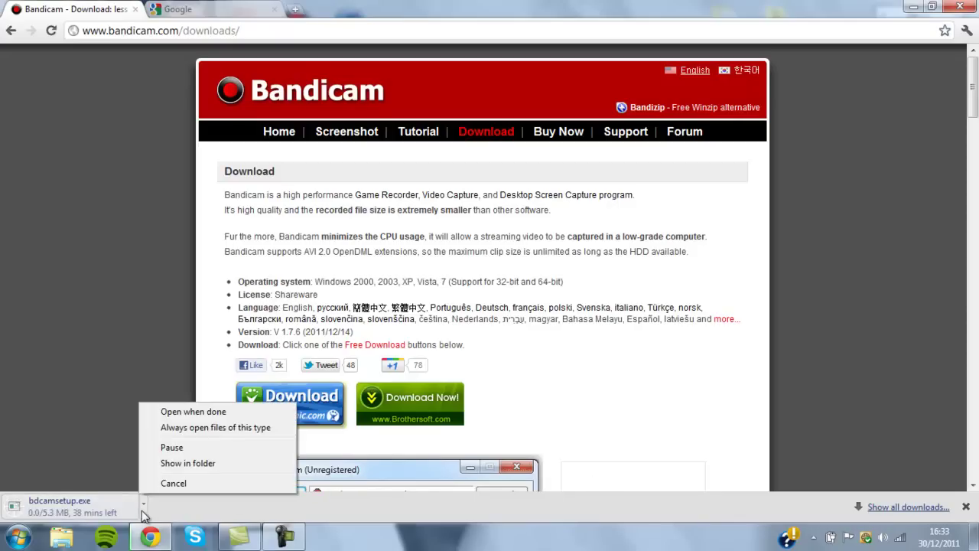
{"action": "left_click", "coordinate": [166, 482]}
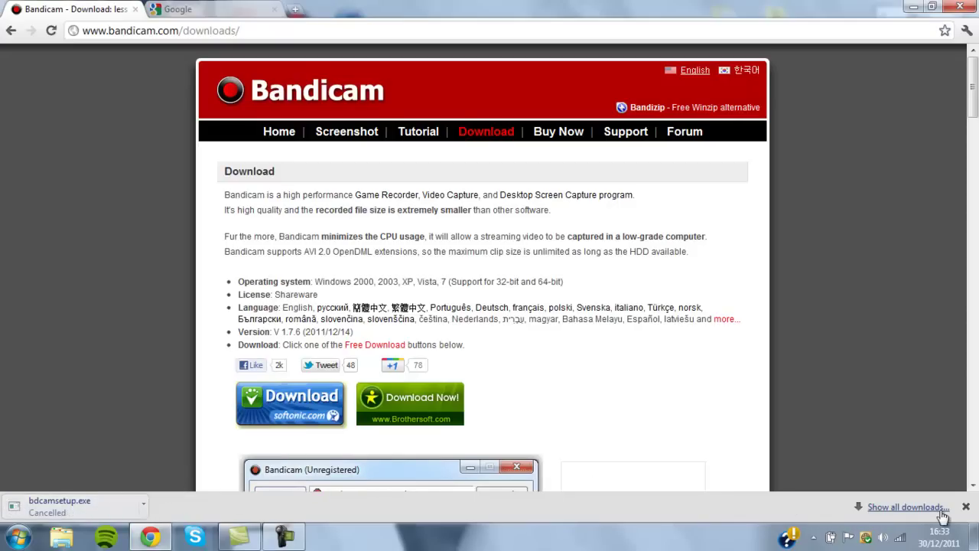
{"action": "left_click", "coordinate": [966, 507]}
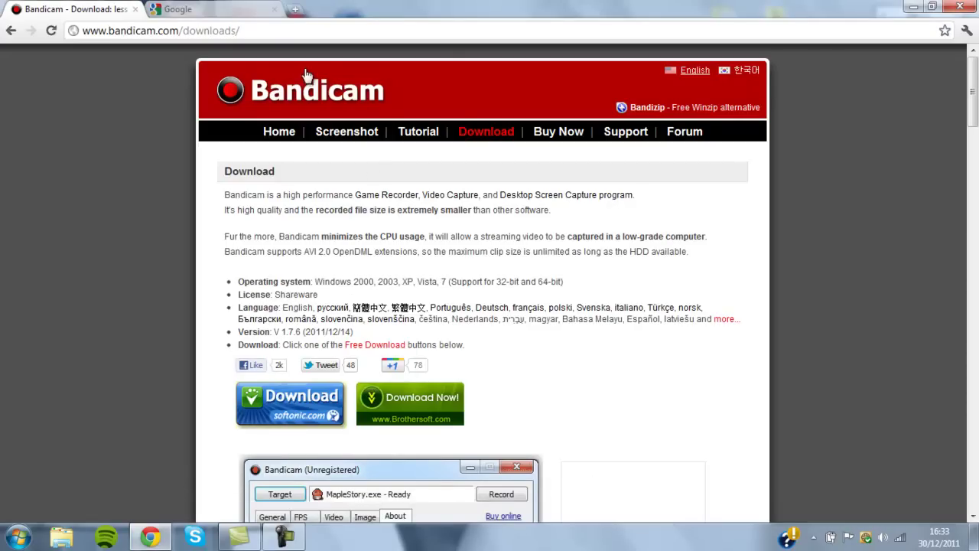
- Search Google for 'game fire' and reach the SnapFiles Game Fire download page
{"action": "left_click", "coordinate": [194, 13]}
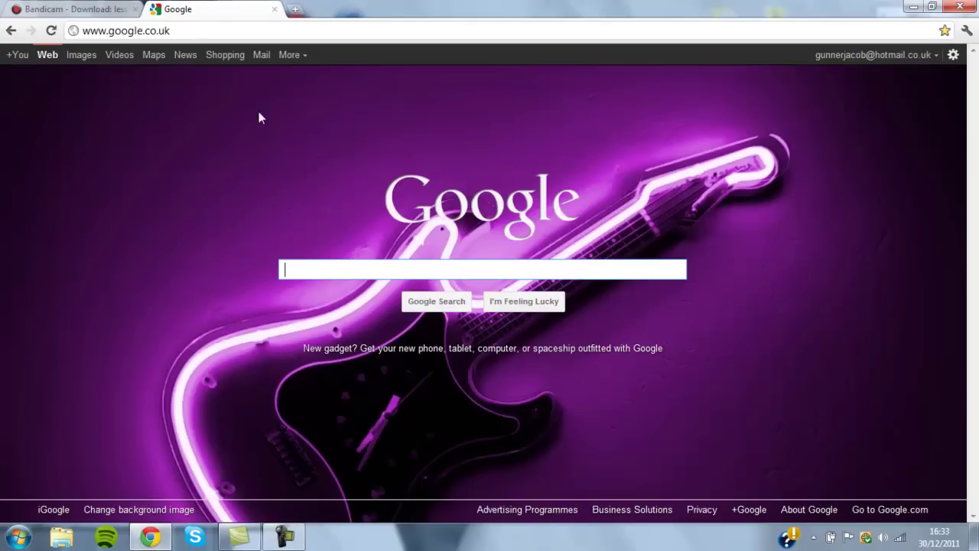
{"action": "type", "text": "game "}
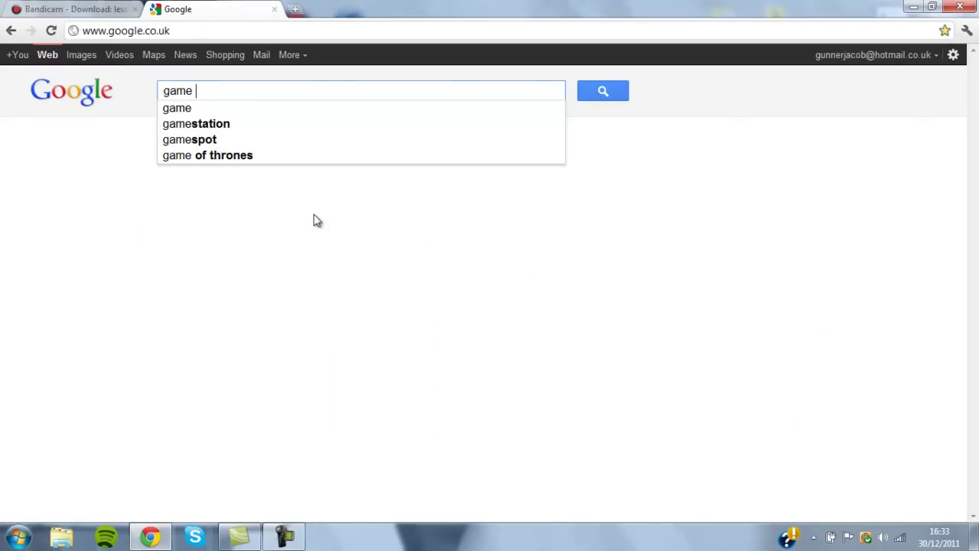
{"action": "type", "text": "fire"}
{"action": "key", "text": "Return"}
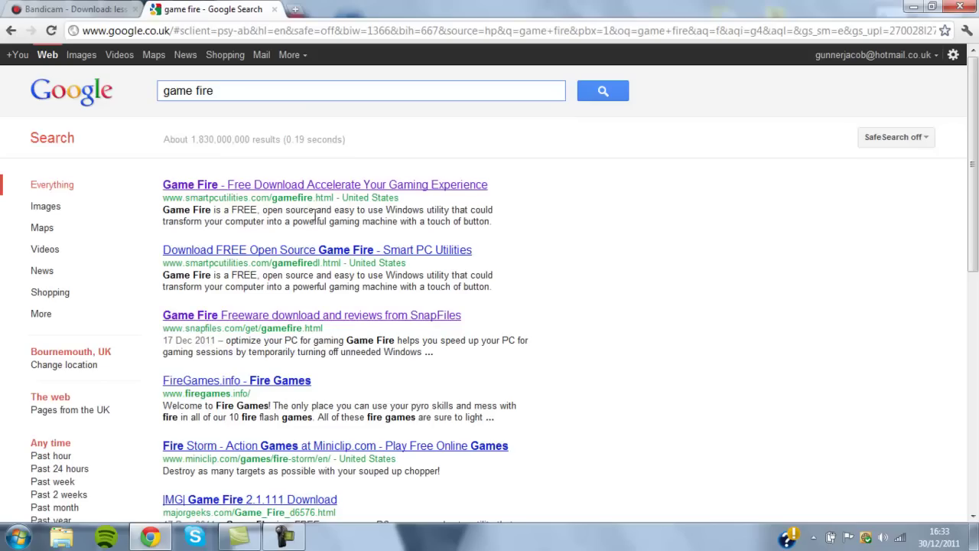
{"action": "left_click", "coordinate": [279, 318]}
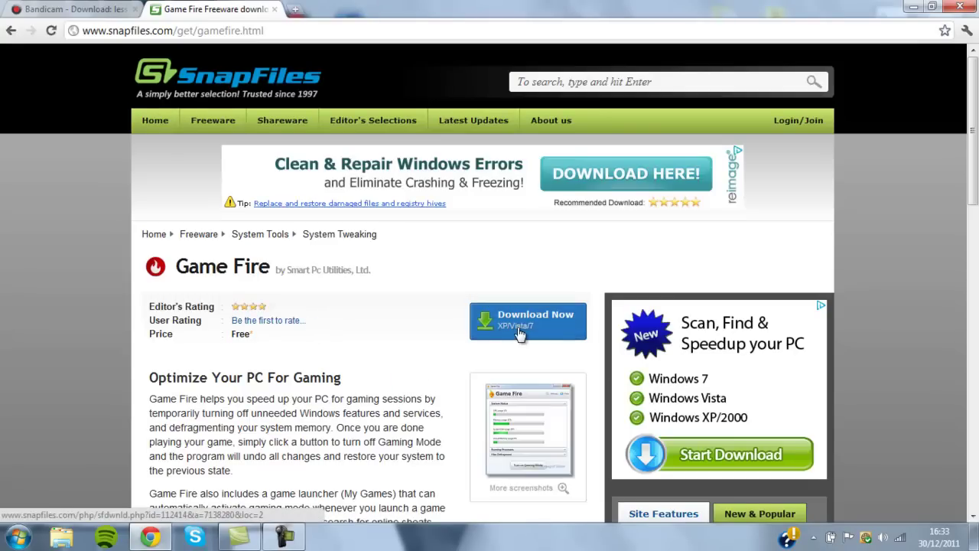
{"action": "left_click", "coordinate": [520, 321]}
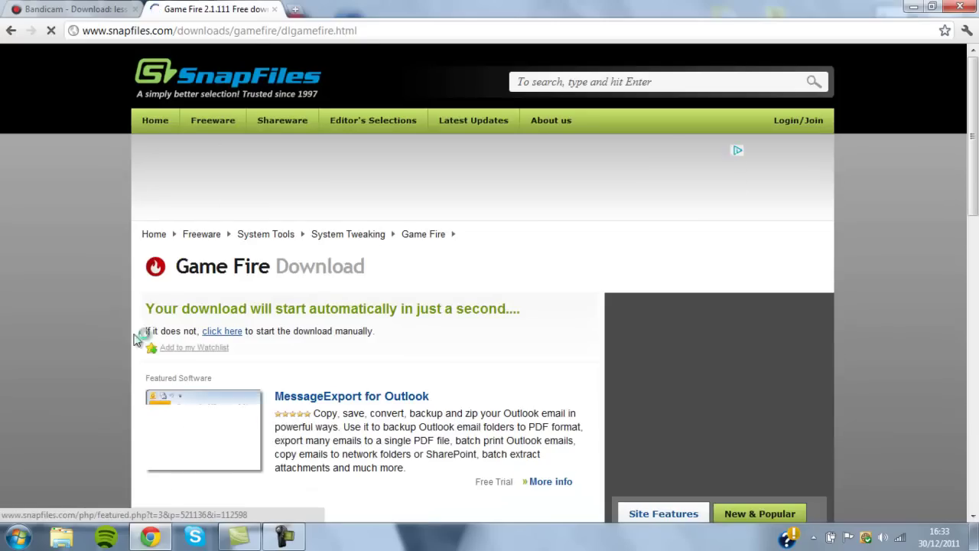
- Start the gamefire.exe download manually, cancel it, and close Chrome
{"action": "scroll", "coordinate": [110, 311], "scroll_direction": "down", "scroll_amount": 2}
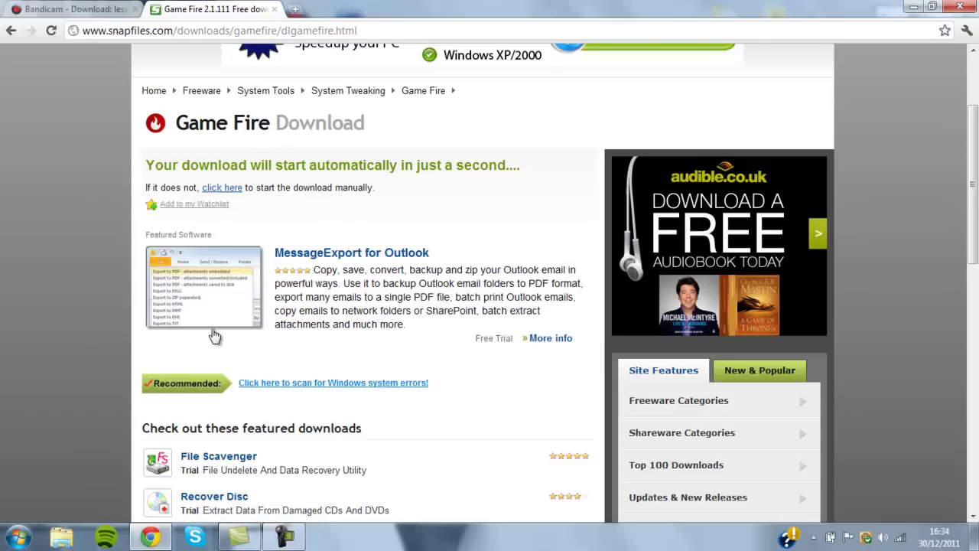
{"action": "left_click", "coordinate": [222, 191]}
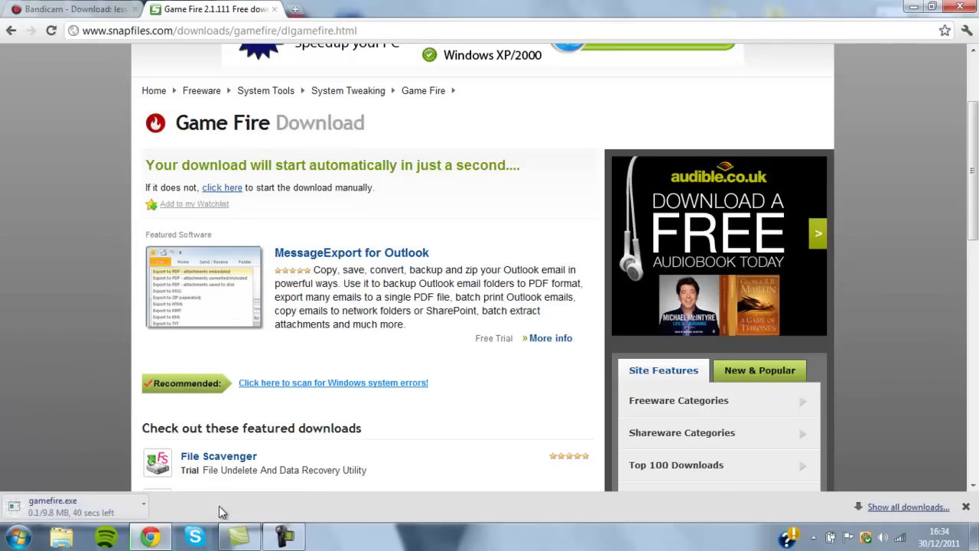
{"action": "left_click", "coordinate": [143, 507]}
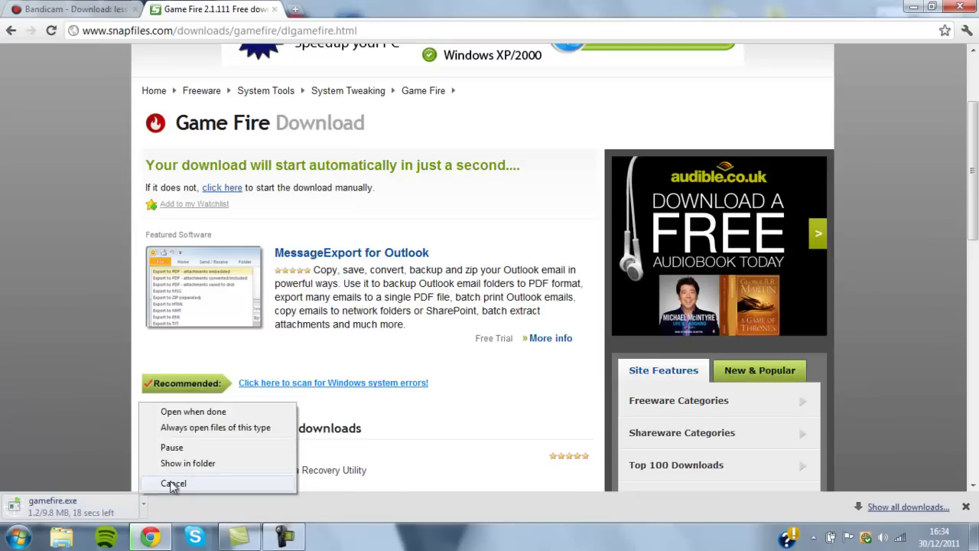
{"action": "left_click", "coordinate": [171, 482]}
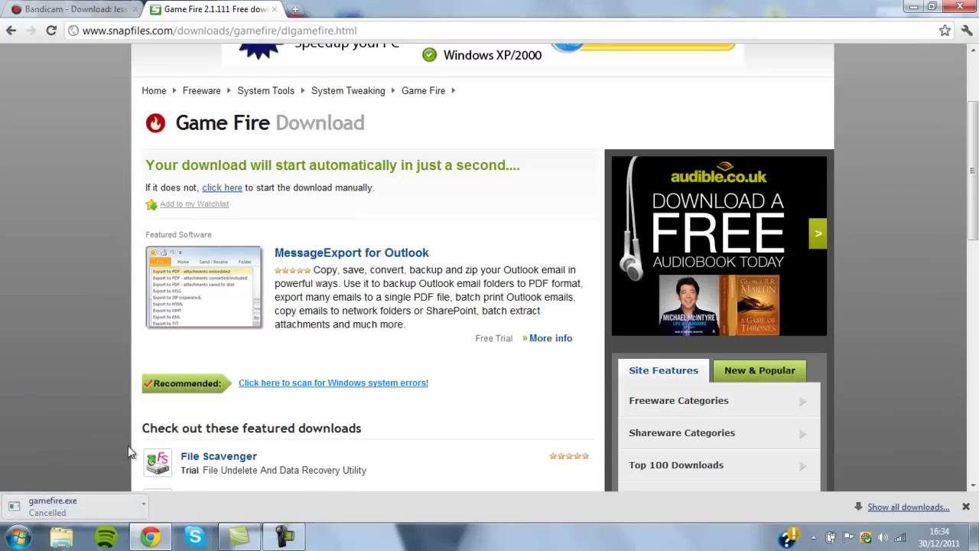
{"action": "left_click", "coordinate": [960, 8]}
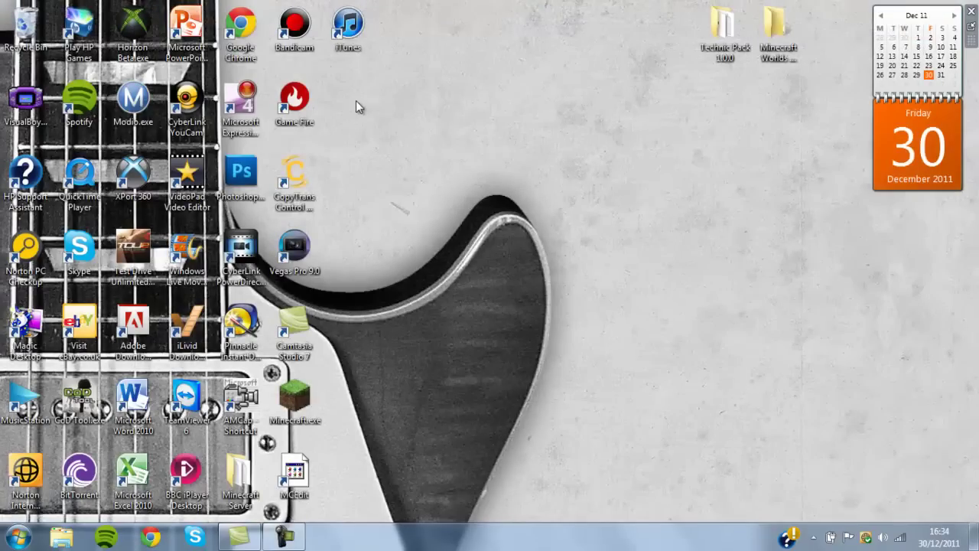
- Launch Bandicam from the desktop icon, then launch Game Fire instead
{"action": "double_click", "coordinate": [295, 31]}
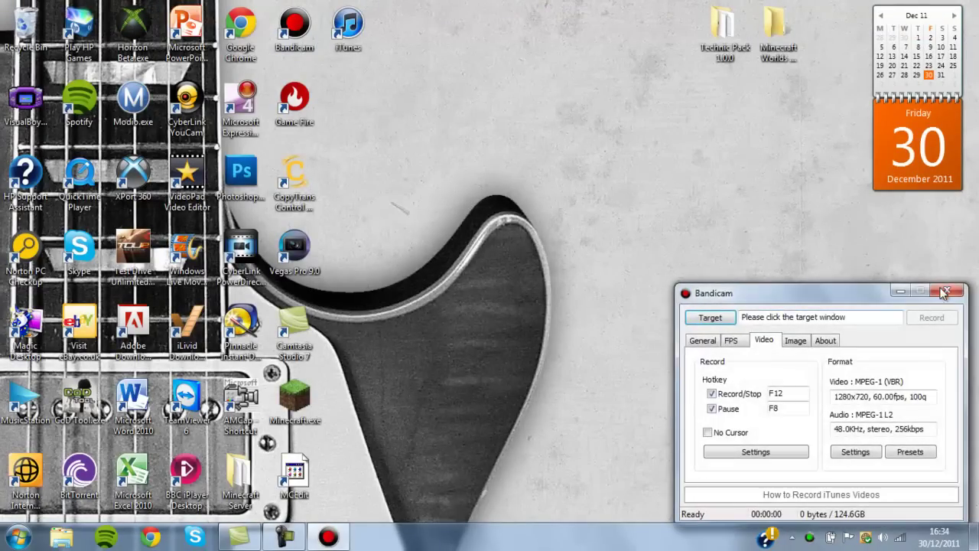
{"action": "double_click", "coordinate": [294, 98]}
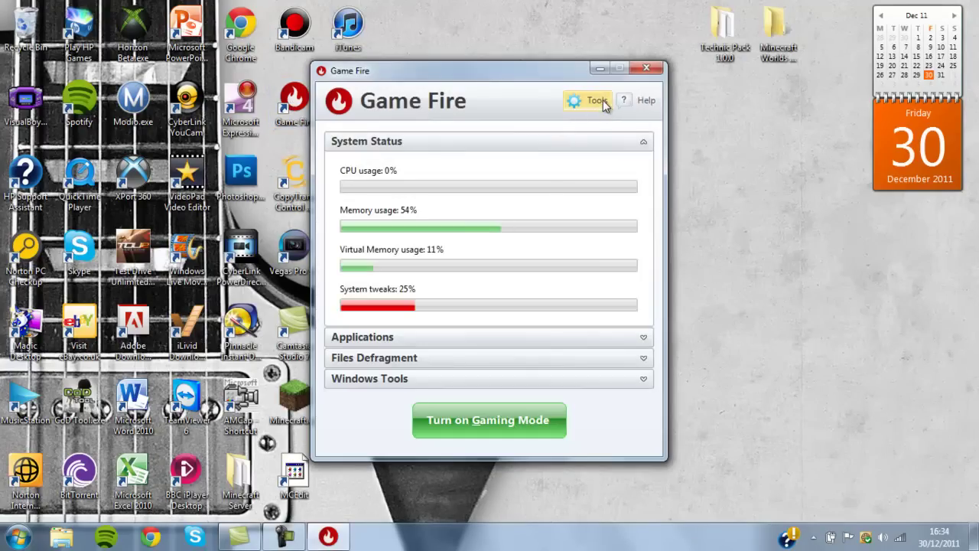
- Open Tools > Gaming Profile and scroll through the Default profile's visual-effects and Windows-feature tweaks
{"action": "left_click", "coordinate": [601, 100]}
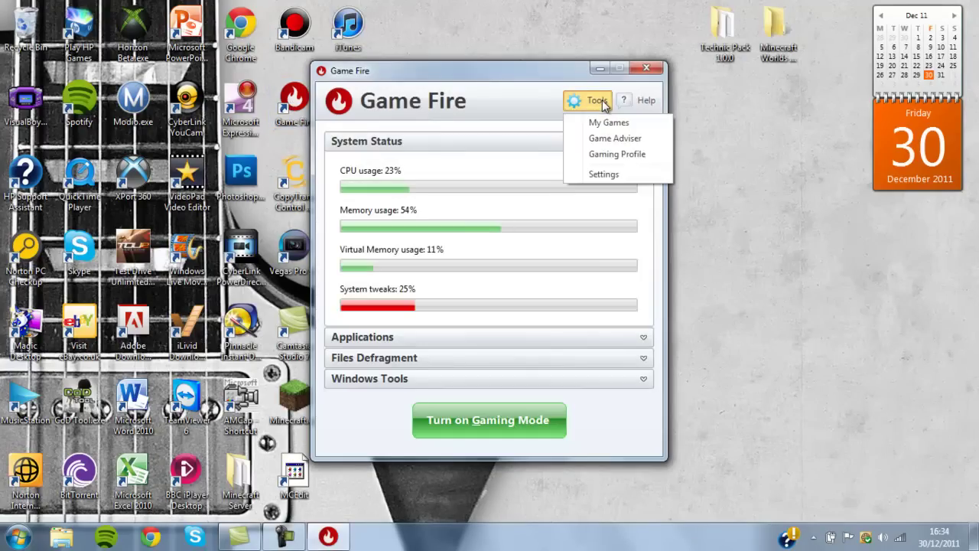
{"action": "left_click", "coordinate": [617, 154]}
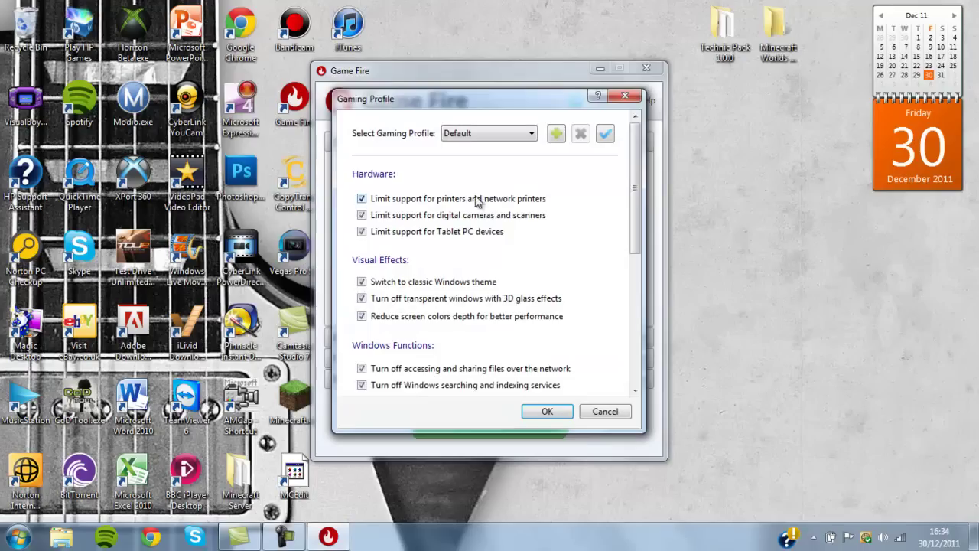
{"action": "left_click_drag", "start_coordinate": [638, 191], "coordinate": [641, 348]}
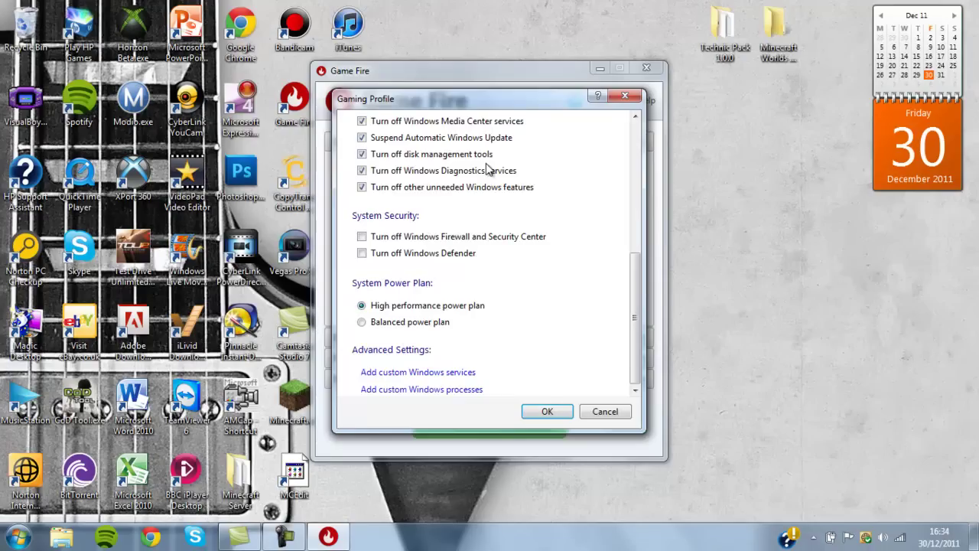
{"action": "mouse_move", "coordinate": [487, 168]}
{"action": "left_click_drag", "start_coordinate": [638, 264], "coordinate": [632, 178]}
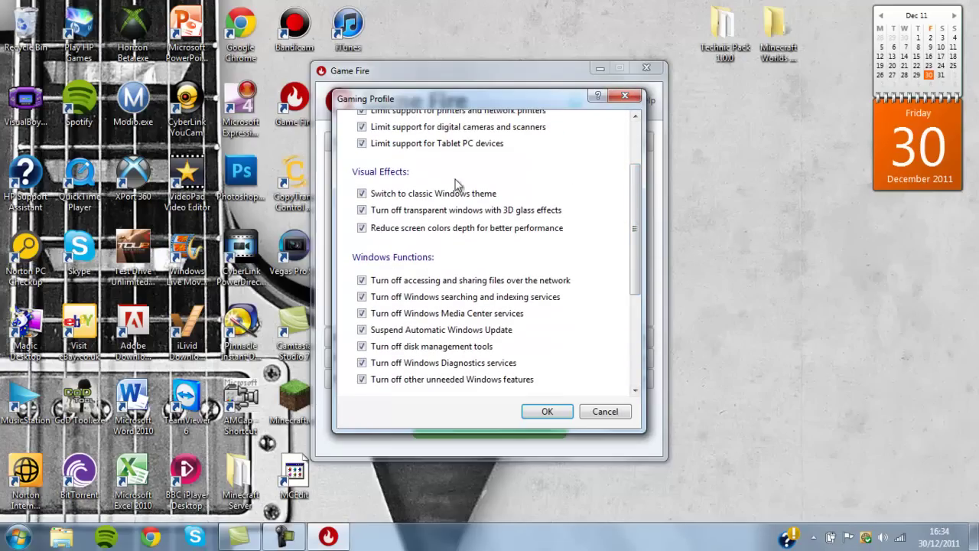
- Accept the gaming profile, turn Gaming Mode on (25 services stopped, 182 MB reclaimed), and dismiss the report
{"action": "mouse_move", "coordinate": [542, 130]}
{"action": "left_click", "coordinate": [546, 412]}
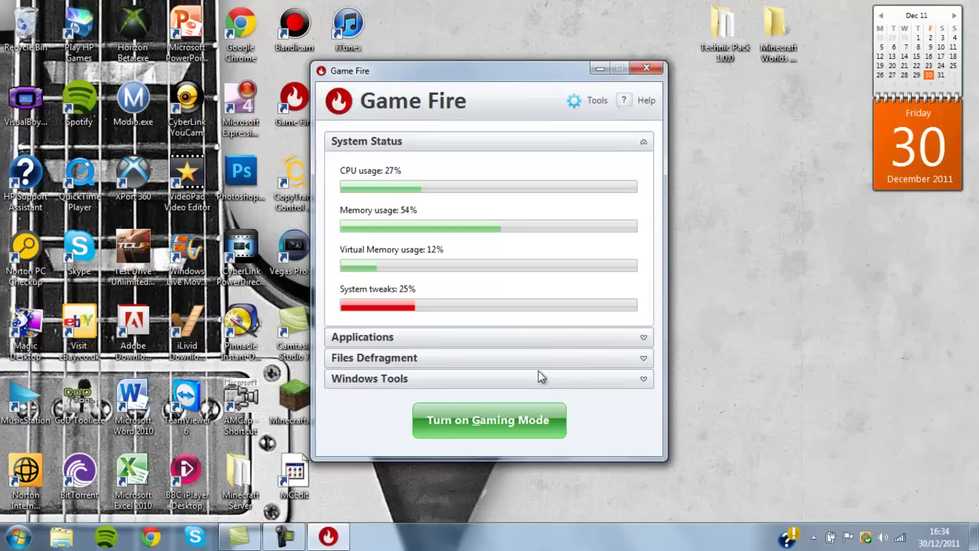
{"action": "left_click", "coordinate": [497, 421]}
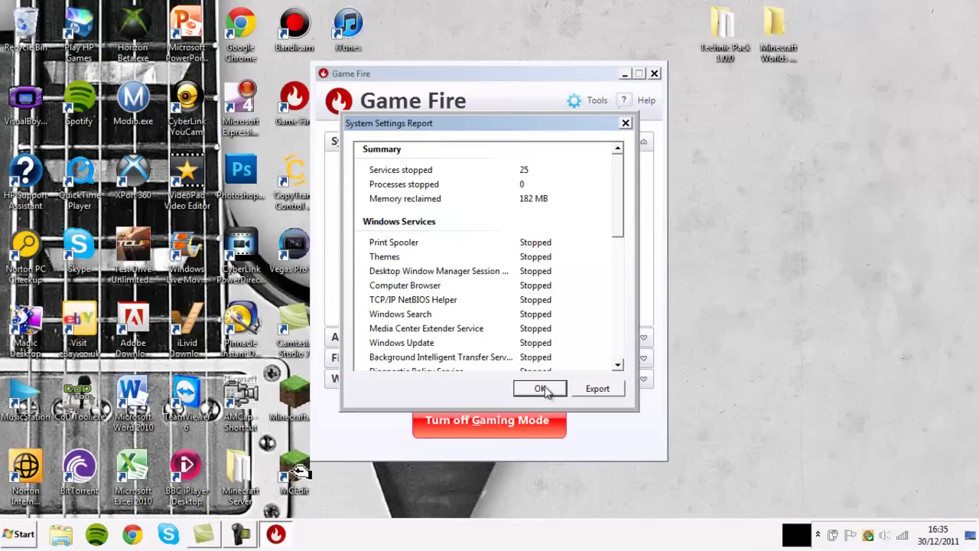
{"action": "left_click", "coordinate": [539, 388]}
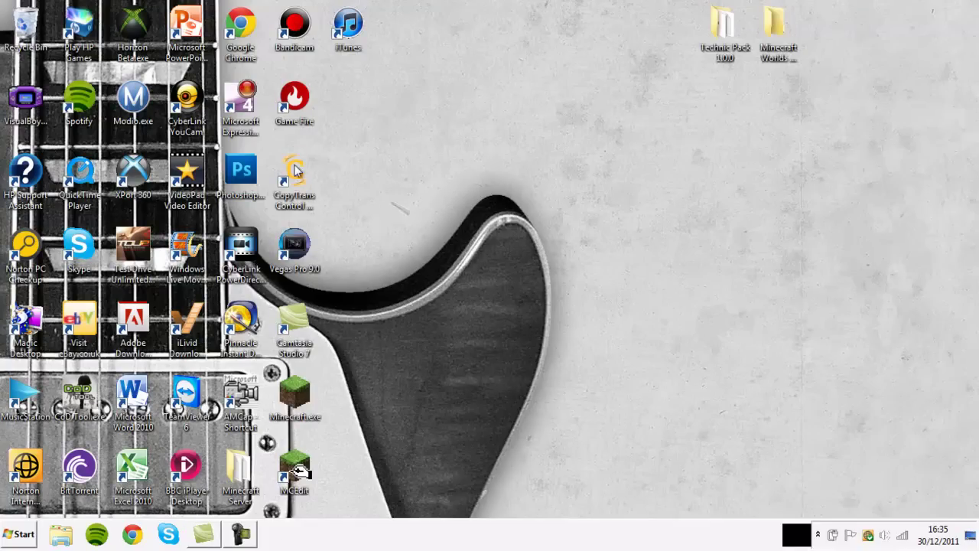
- Reopen Game Fire, turn Gaming Mode off to restart 17 services, dismiss the report and close it
{"action": "left_click", "coordinate": [291, 112]}
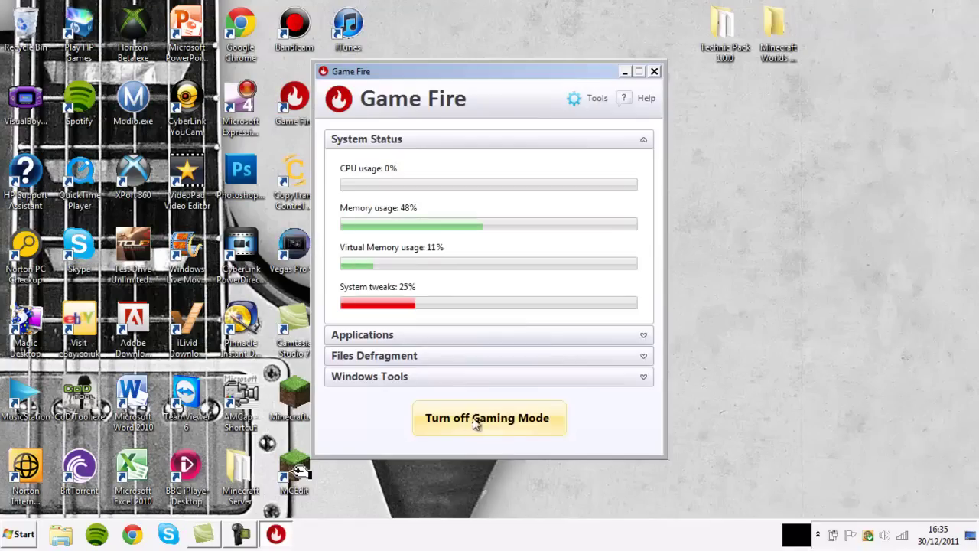
{"action": "left_click", "coordinate": [500, 419]}
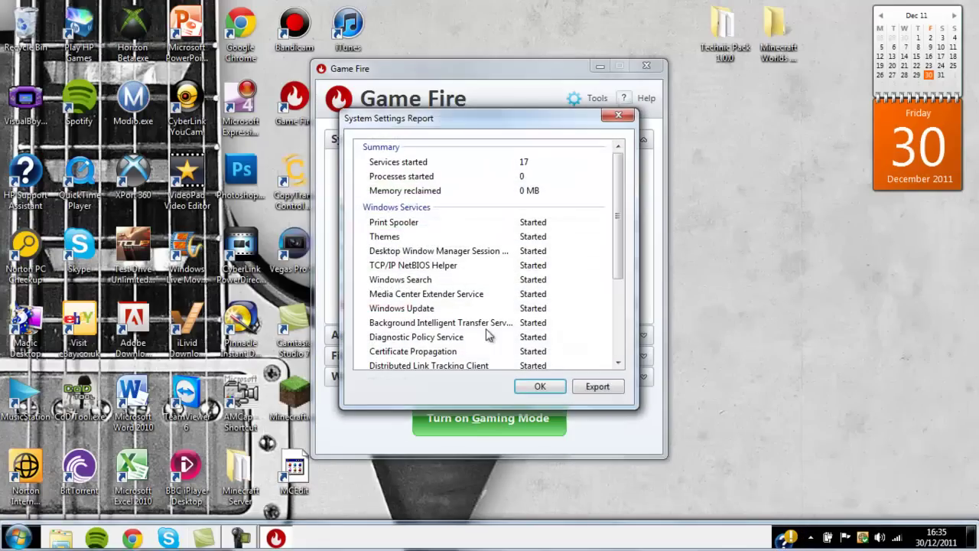
{"action": "left_click", "coordinate": [537, 388]}
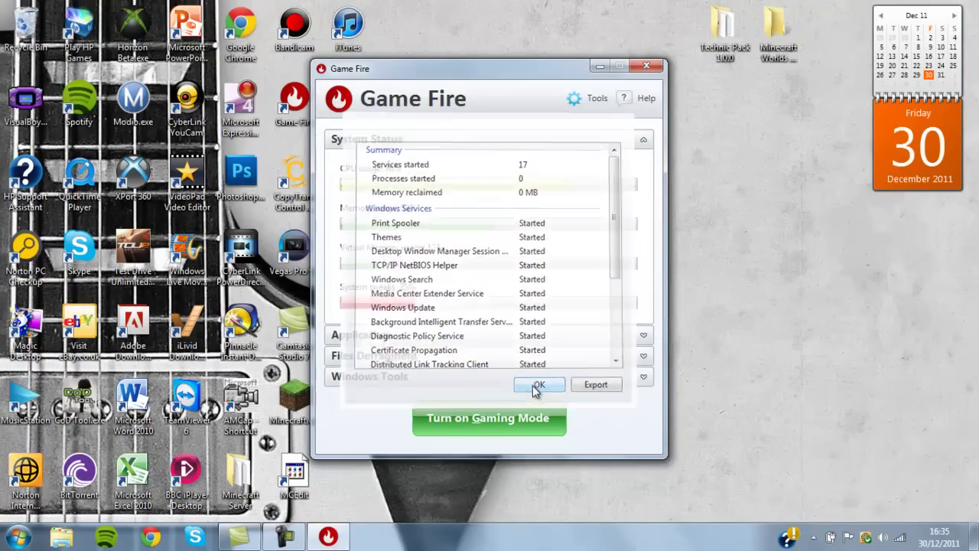
{"action": "left_click", "coordinate": [646, 66]}
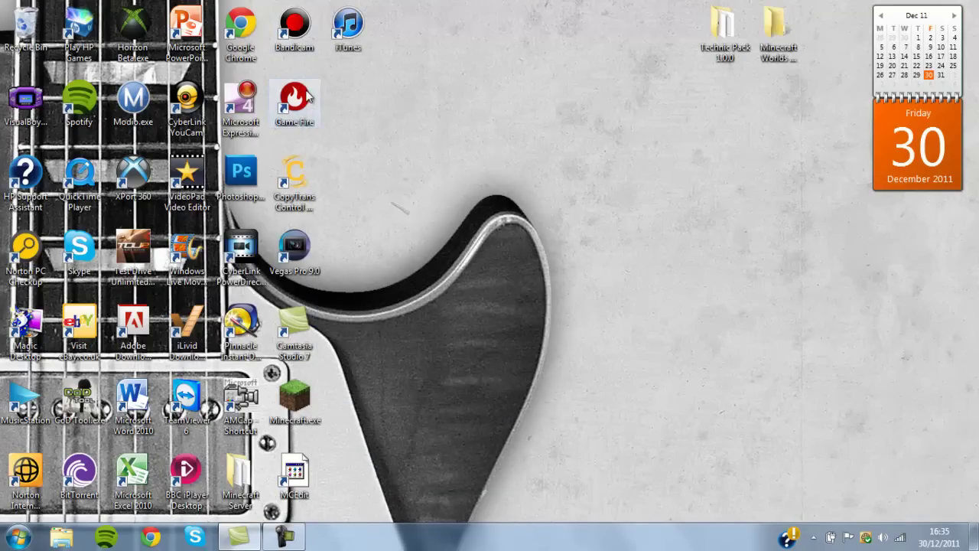
- Launch Bandicam and drag its window to the centre of the desktop
{"action": "double_click", "coordinate": [297, 28]}
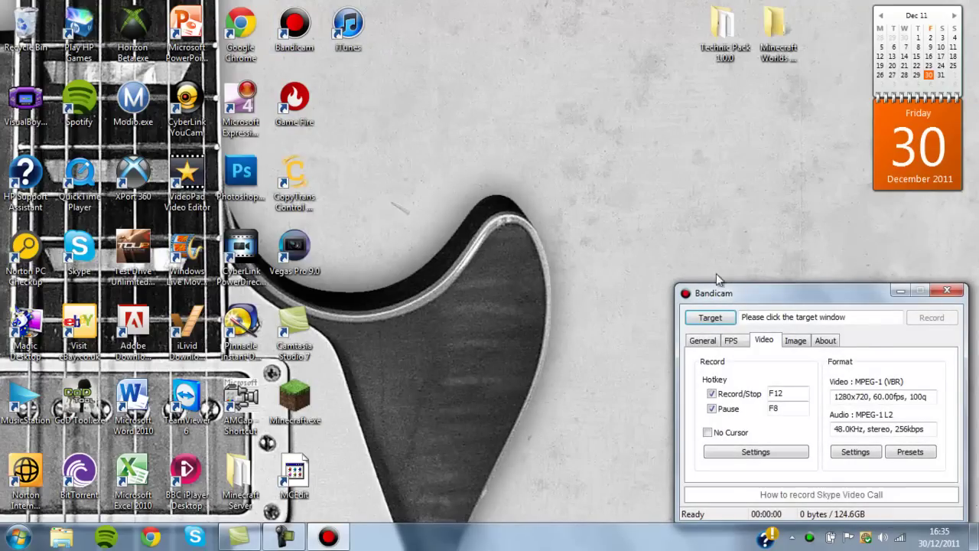
{"action": "left_click_drag", "start_coordinate": [737, 295], "coordinate": [395, 146]}
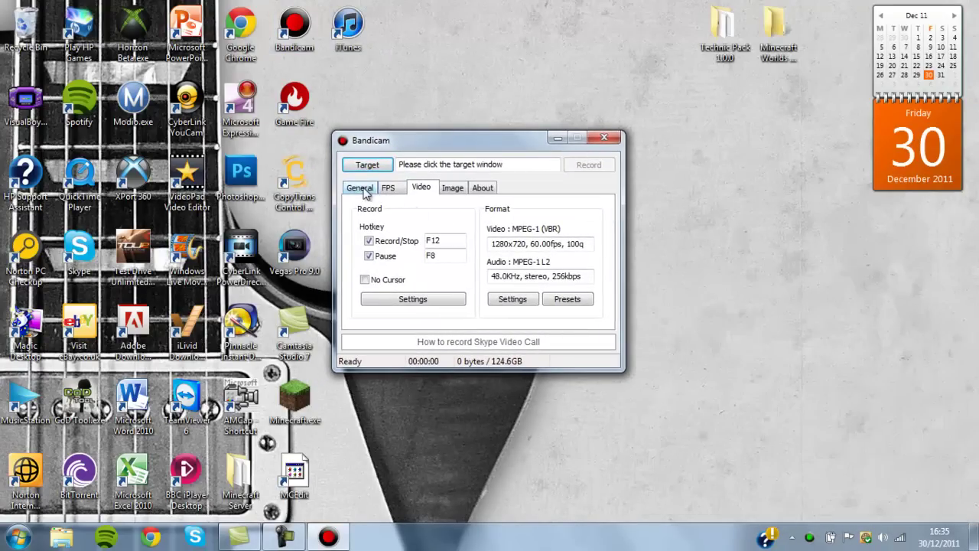
{"action": "left_click_drag", "start_coordinate": [407, 148], "coordinate": [579, 153]}
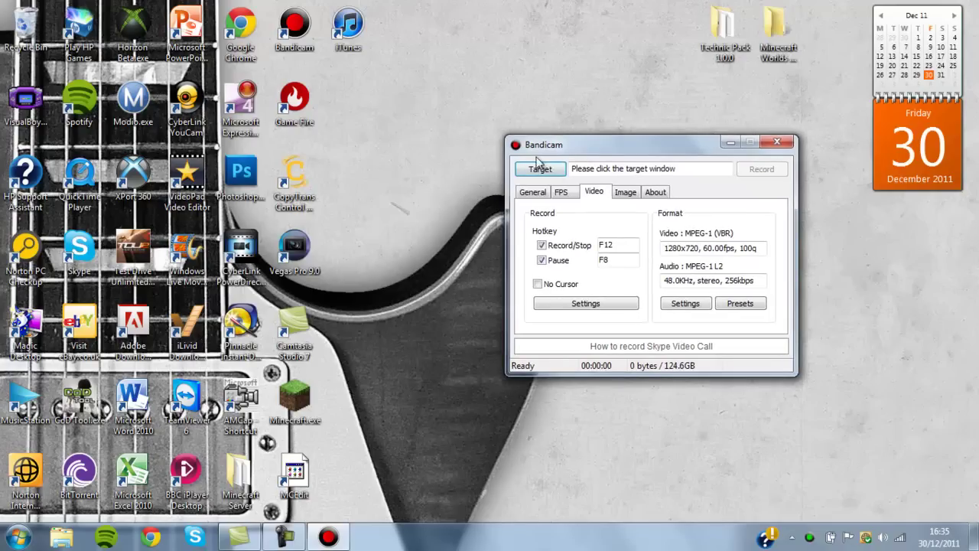
- Browse the General, FPS, Video, Image and About pages, ending on Video settings
{"action": "left_click", "coordinate": [628, 193]}
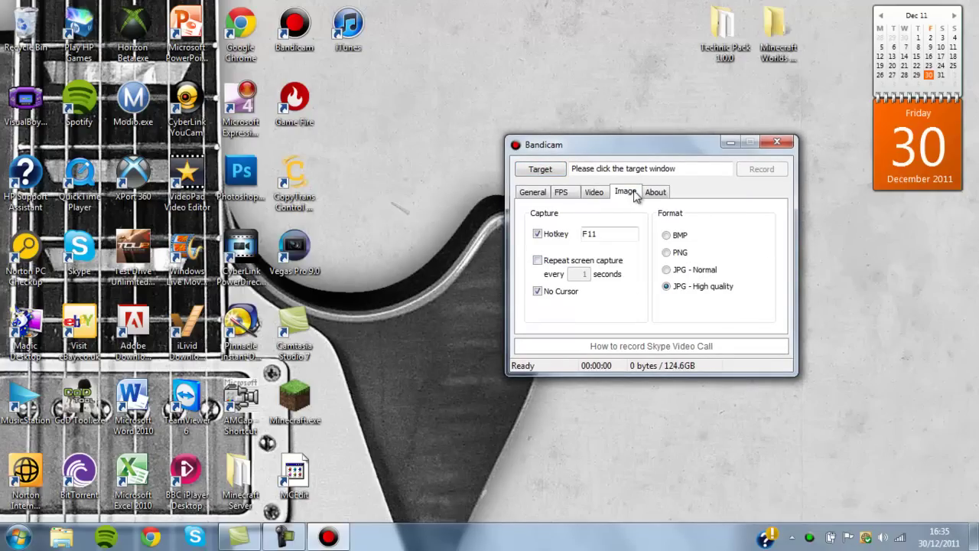
{"action": "left_click", "coordinate": [542, 193]}
{"action": "left_click", "coordinate": [562, 195]}
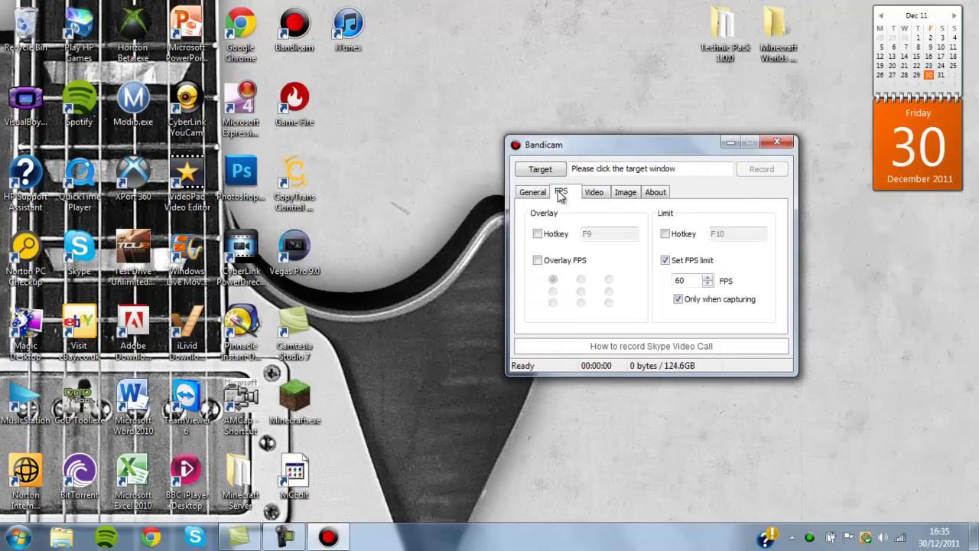
{"action": "left_click", "coordinate": [595, 195]}
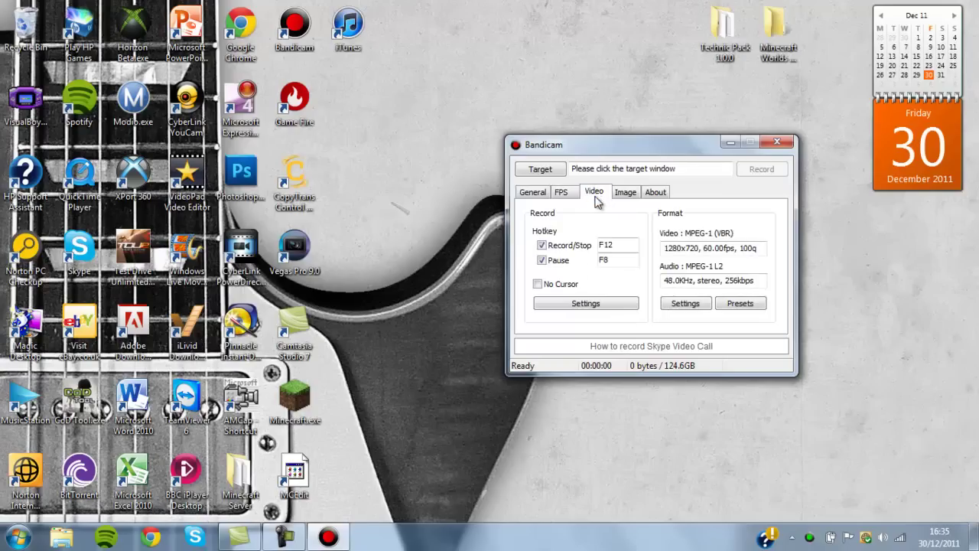
{"action": "left_click", "coordinate": [561, 197]}
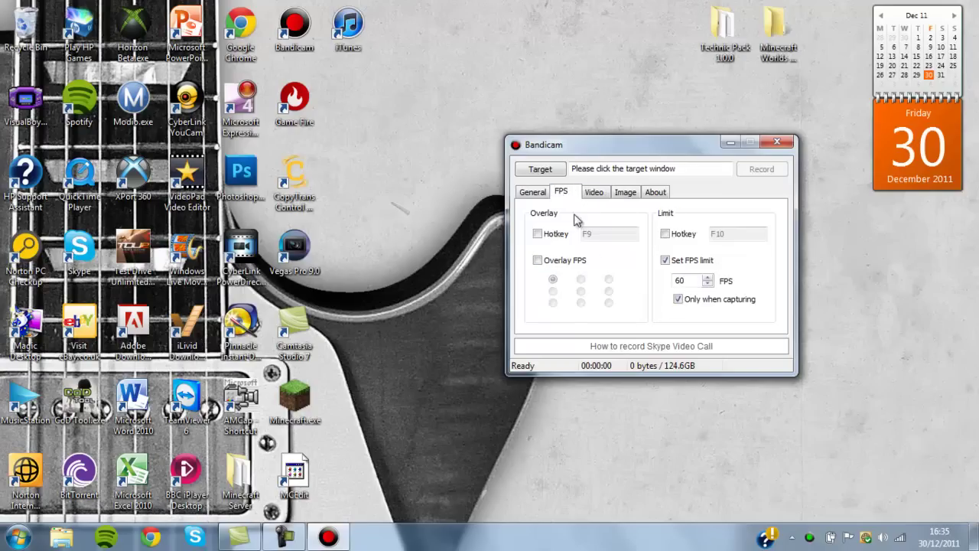
{"action": "left_click", "coordinate": [535, 195]}
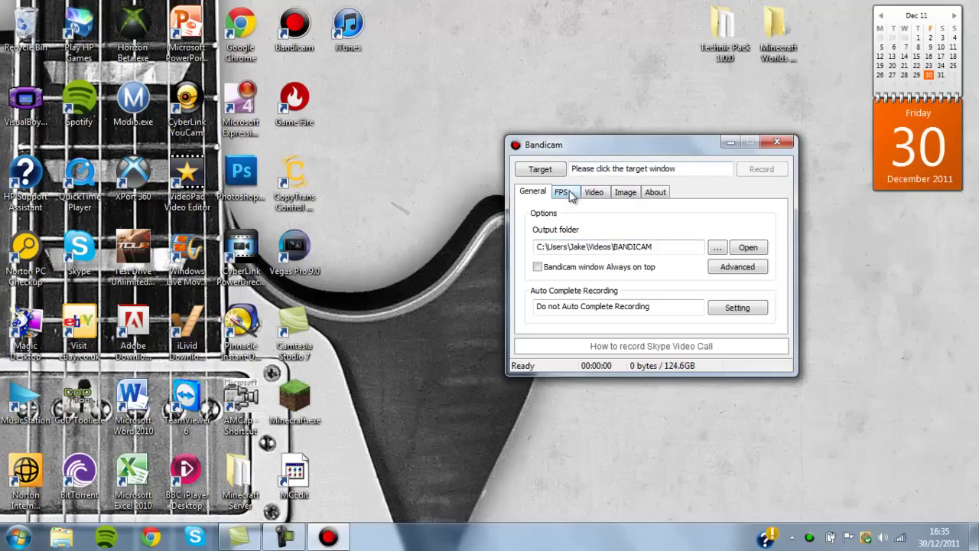
{"action": "left_click", "coordinate": [638, 193]}
{"action": "left_click", "coordinate": [659, 197]}
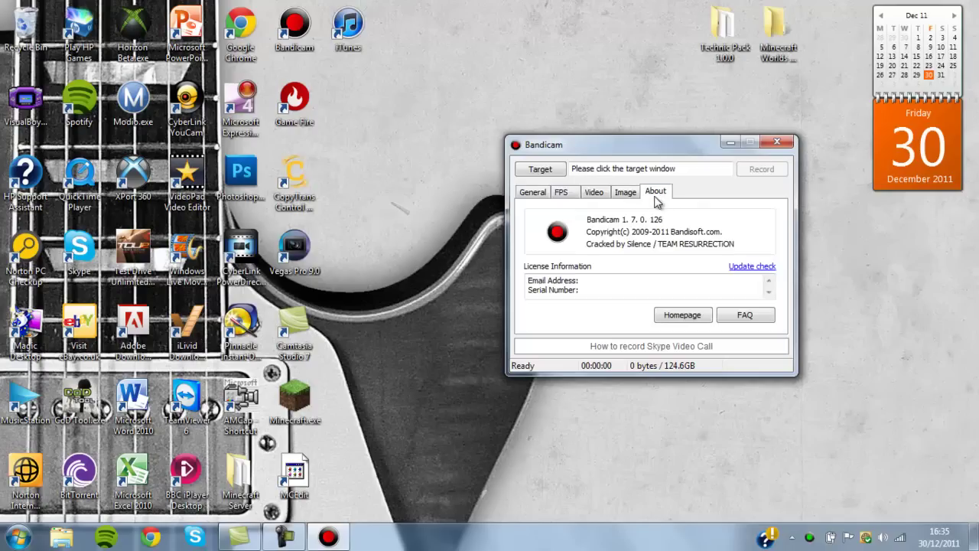
{"action": "left_click", "coordinate": [632, 193]}
{"action": "left_click", "coordinate": [590, 192]}
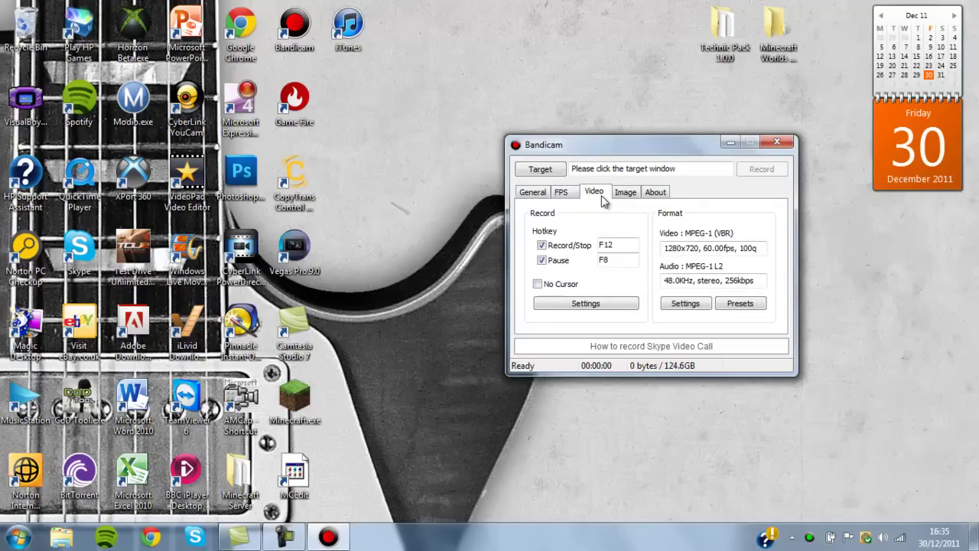
- Open and close the format and sound recording settings without changes
{"action": "left_click", "coordinate": [693, 307]}
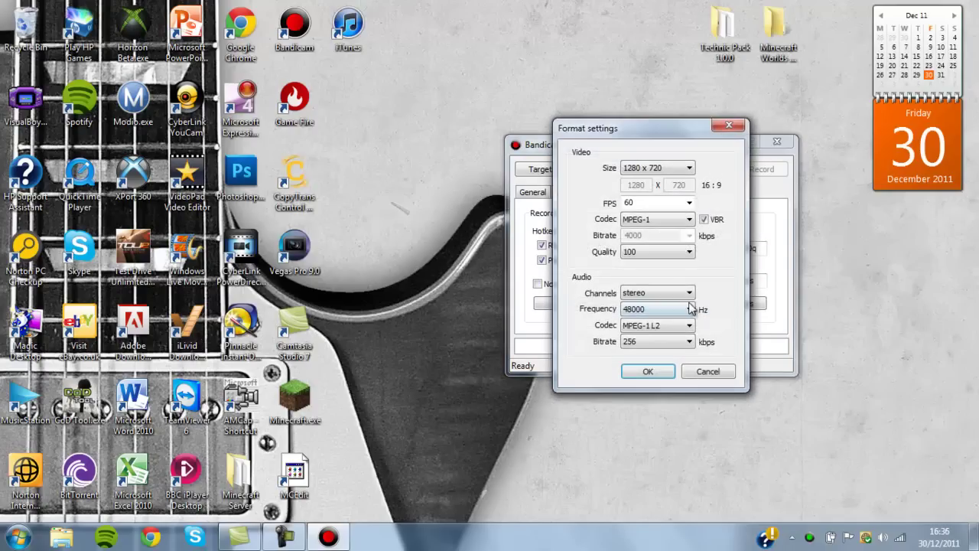
{"action": "left_click", "coordinate": [728, 126]}
{"action": "left_click", "coordinate": [602, 298]}
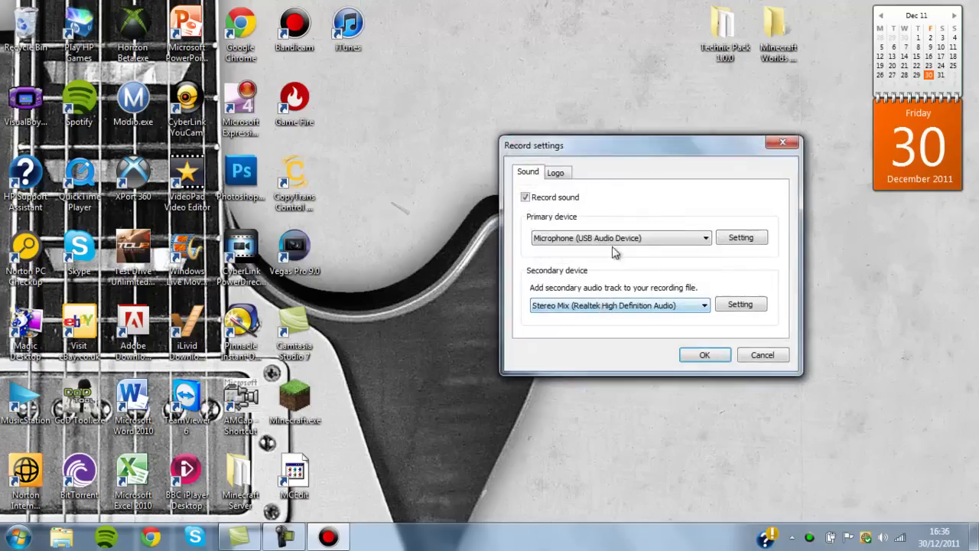
{"action": "left_click", "coordinate": [701, 357]}
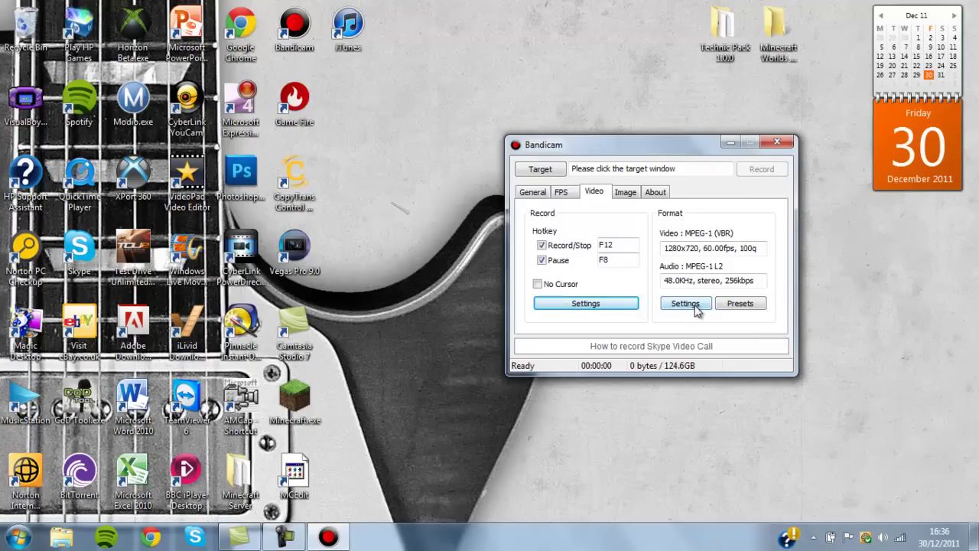
{"action": "left_click", "coordinate": [618, 306]}
{"action": "left_click", "coordinate": [780, 144]}
- Confirm format settings of 1280 x 720 size, quality 100 and 48000 Hz audio frequency
{"action": "left_click", "coordinate": [686, 302]}
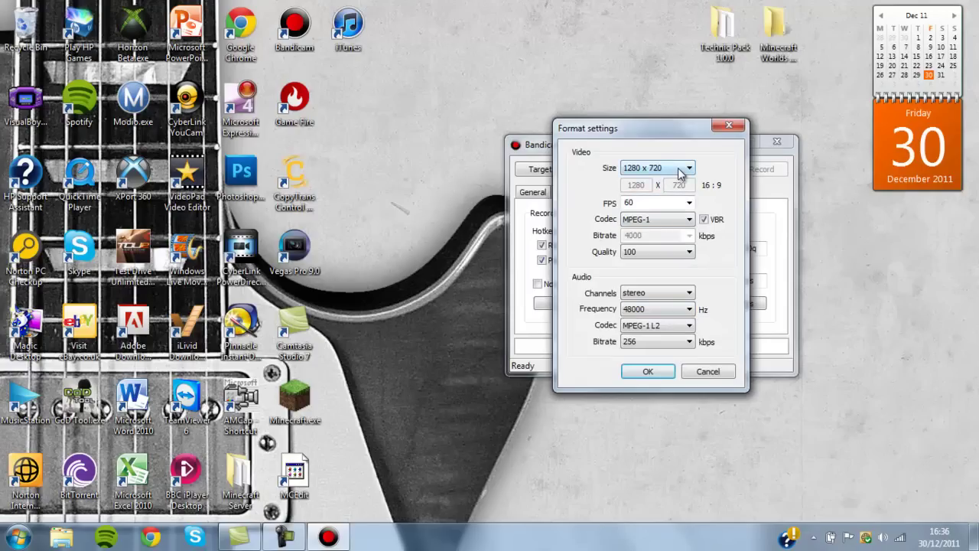
{"action": "left_click", "coordinate": [685, 171]}
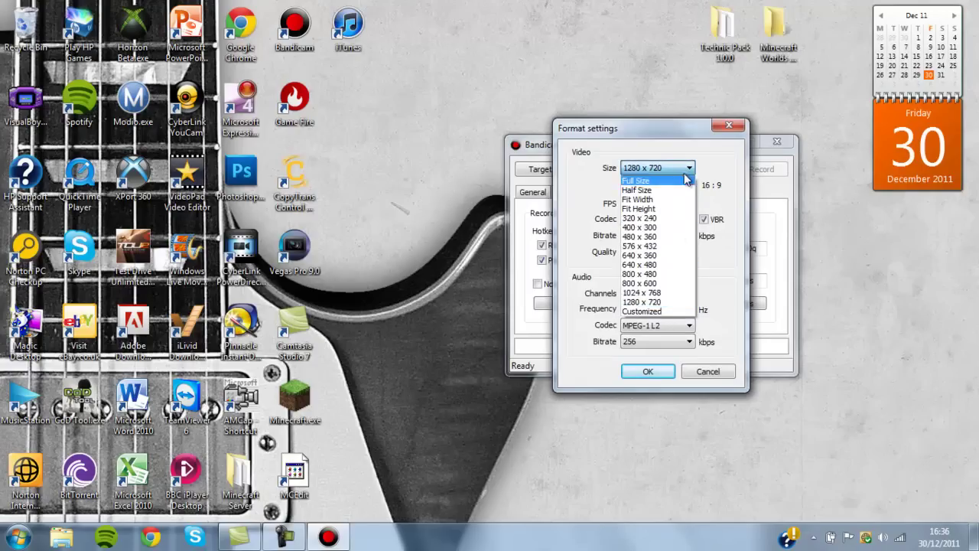
{"action": "left_click", "coordinate": [667, 304]}
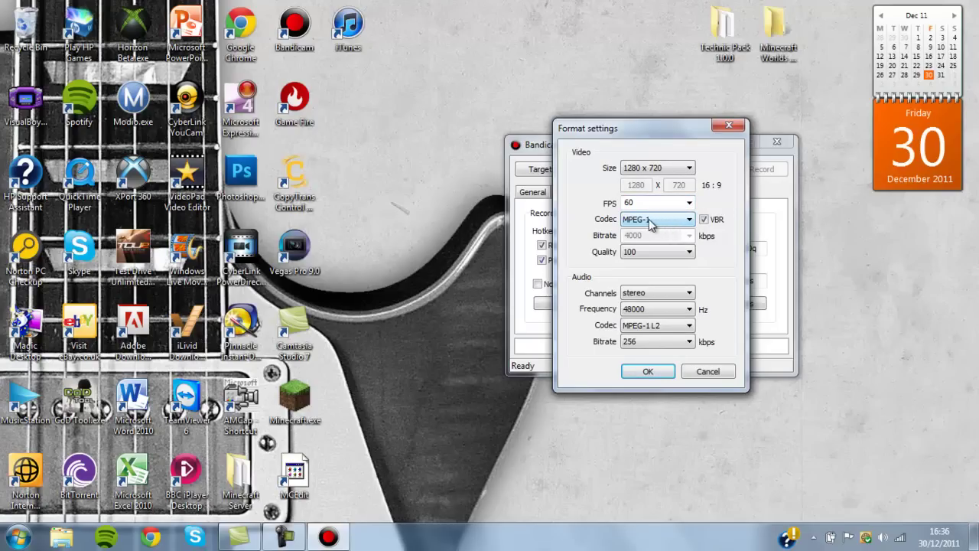
{"action": "left_click", "coordinate": [671, 256]}
{"action": "left_click", "coordinate": [660, 341]}
{"action": "left_click", "coordinate": [662, 313]}
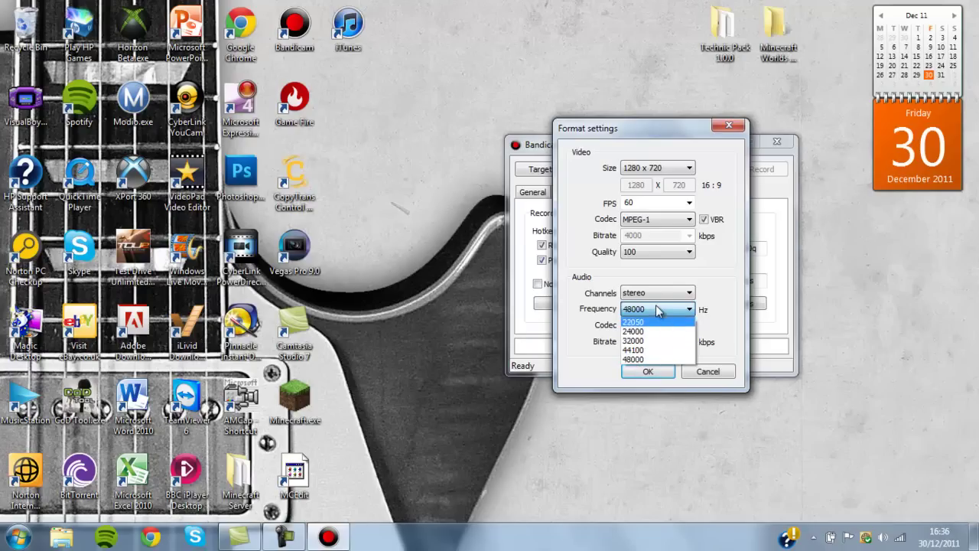
{"action": "left_click", "coordinate": [660, 309]}
{"action": "left_click", "coordinate": [649, 372]}
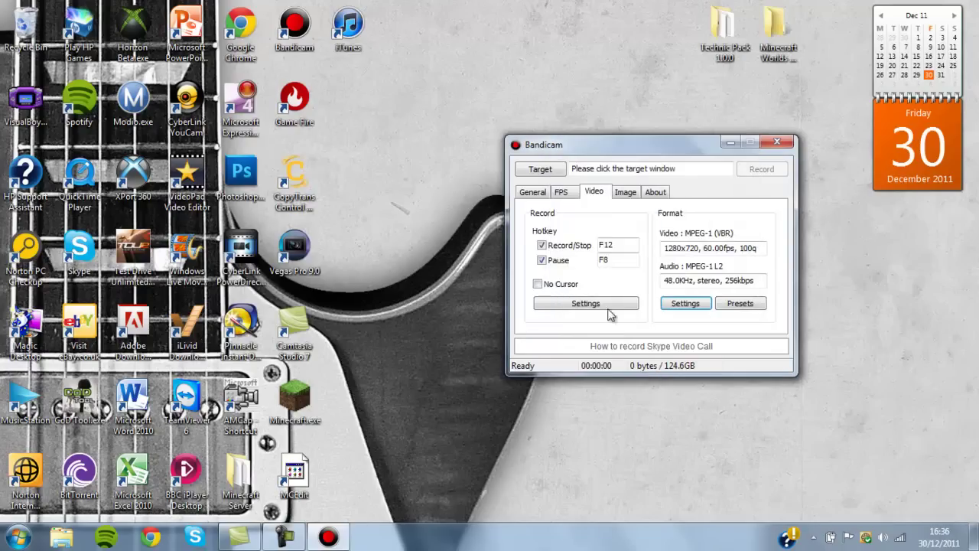
{"action": "left_click", "coordinate": [541, 170]}
- Set the capture target to Rectangle on a screen, move the frame and resize it to 480x360
{"action": "left_click", "coordinate": [574, 205]}
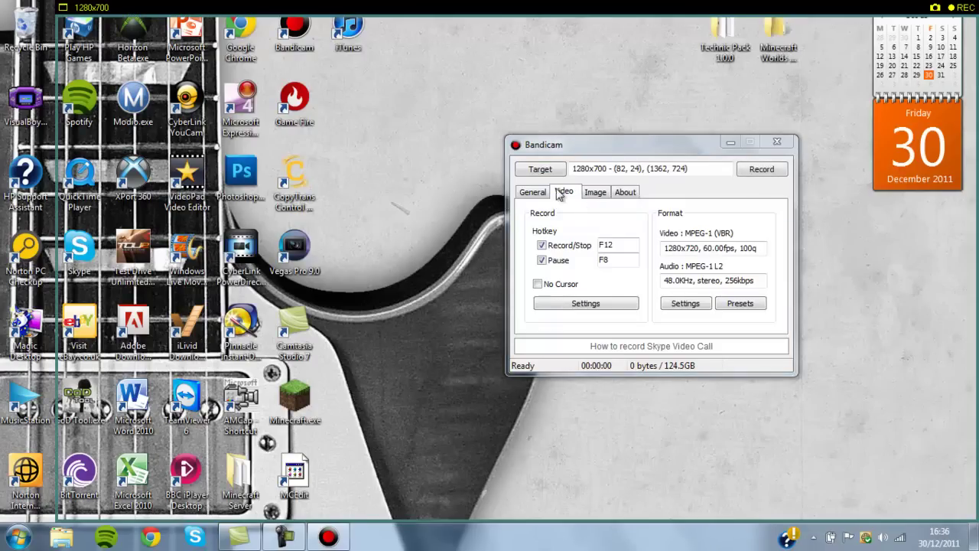
{"action": "left_click_drag", "start_coordinate": [390, 15], "coordinate": [344, 43]}
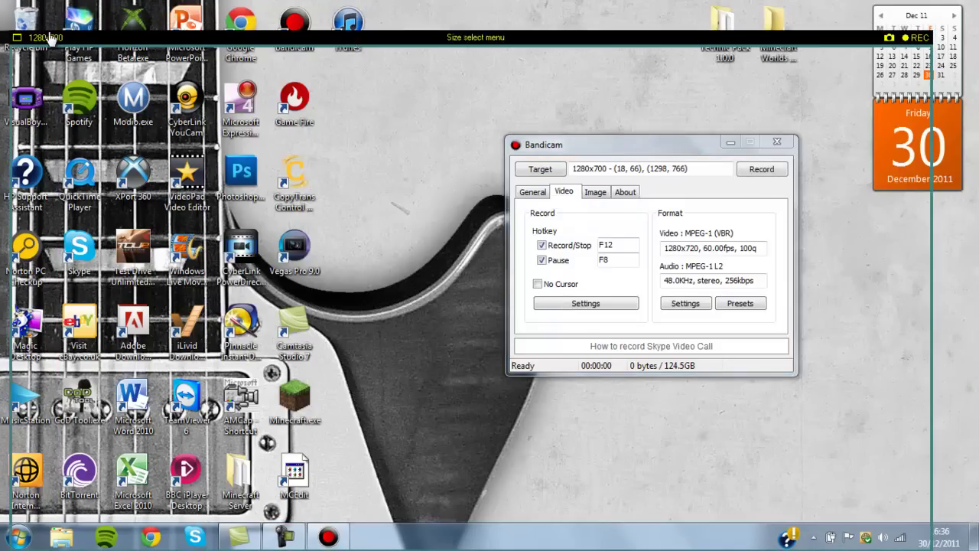
{"action": "left_click", "coordinate": [17, 38]}
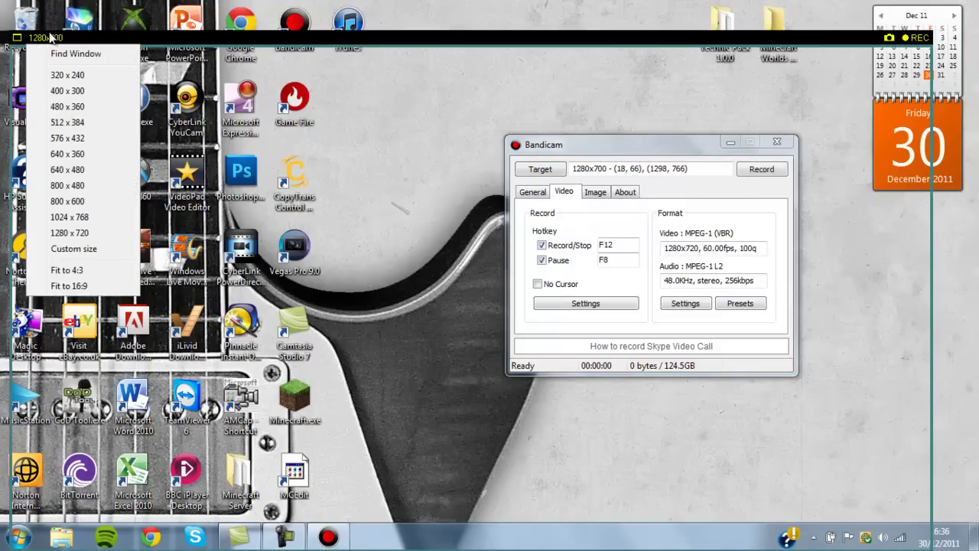
{"action": "left_click", "coordinate": [84, 107]}
- Fit the capture area to the 1027x64 taskbar using Find Window, then bring up Chrome
{"action": "left_click", "coordinate": [49, 38]}
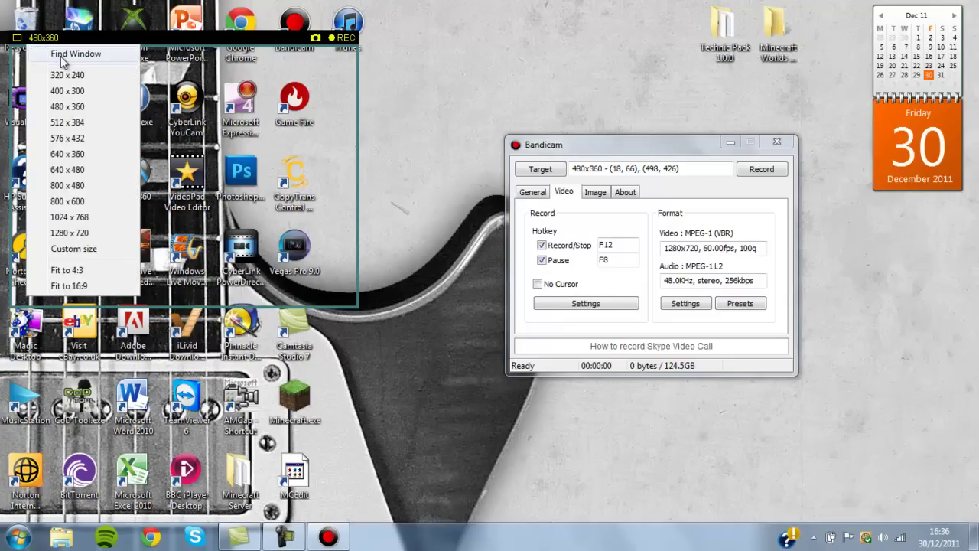
{"action": "left_click", "coordinate": [63, 60]}
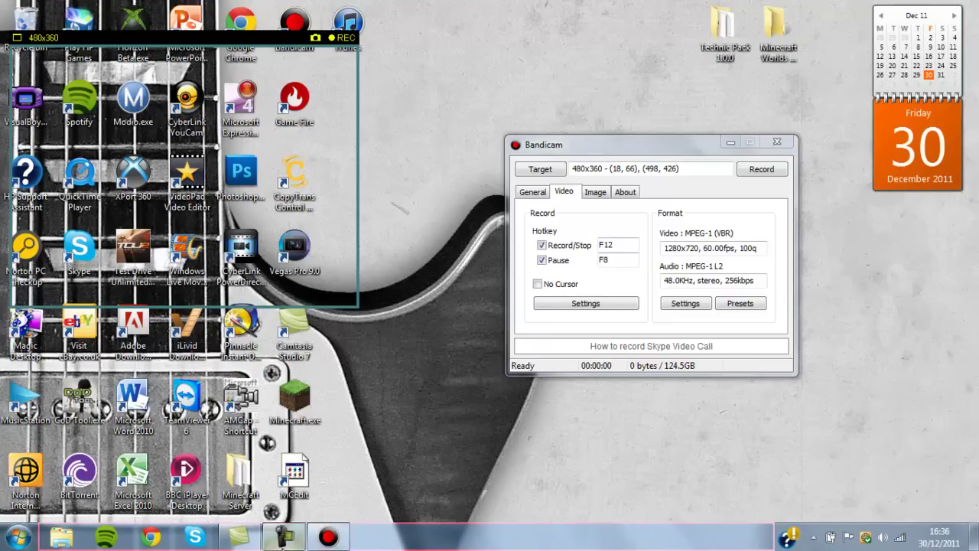
{"action": "left_click", "coordinate": [260, 542]}
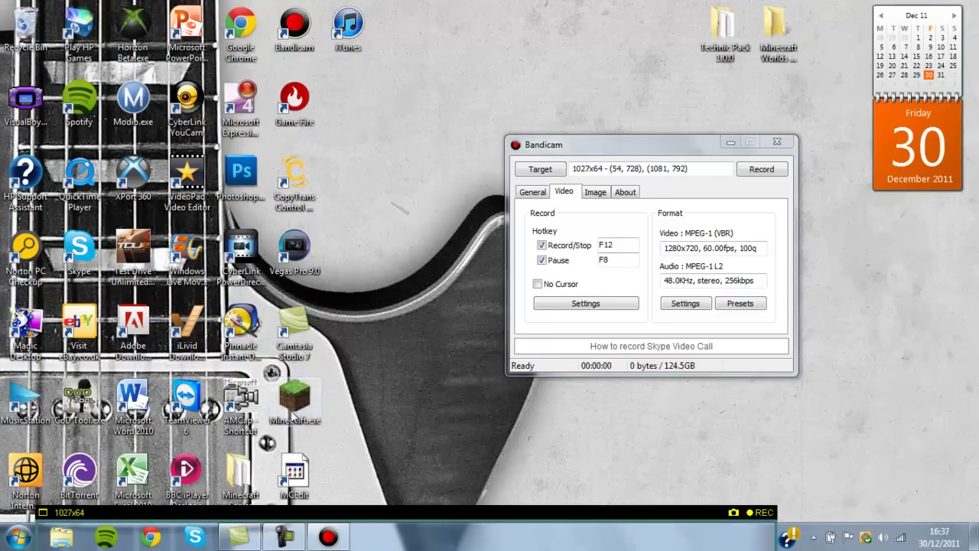
{"action": "left_click", "coordinate": [153, 537]}
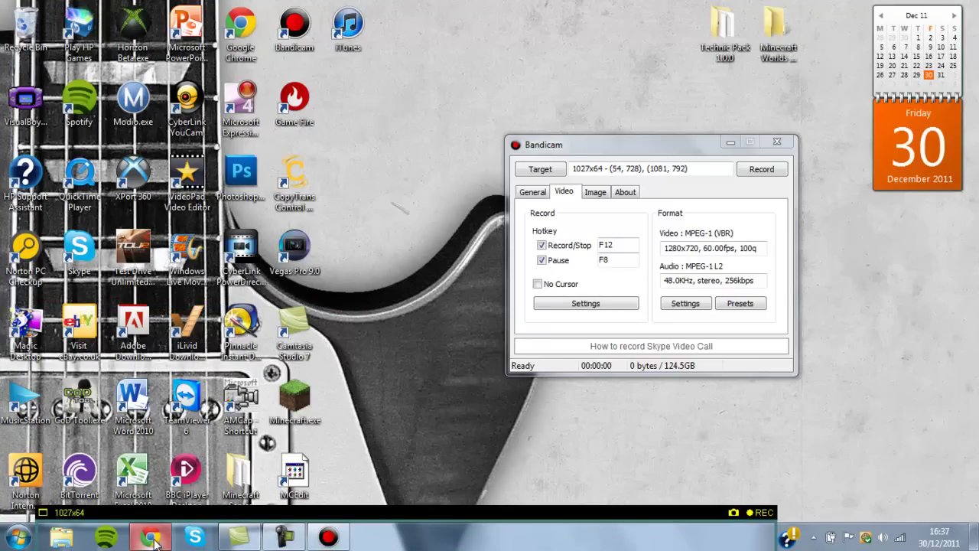
- Fit the capture area to the 1366x667 Chrome page, then close the Facebook and YouTube tabs
{"action": "left_click", "coordinate": [44, 513]}
{"action": "left_click", "coordinate": [90, 274]}
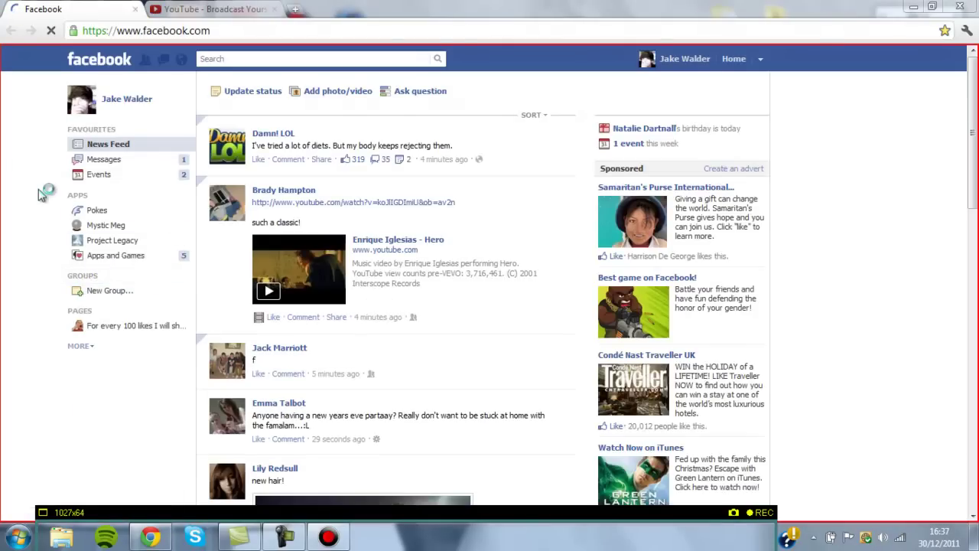
{"action": "left_click", "coordinate": [186, 140]}
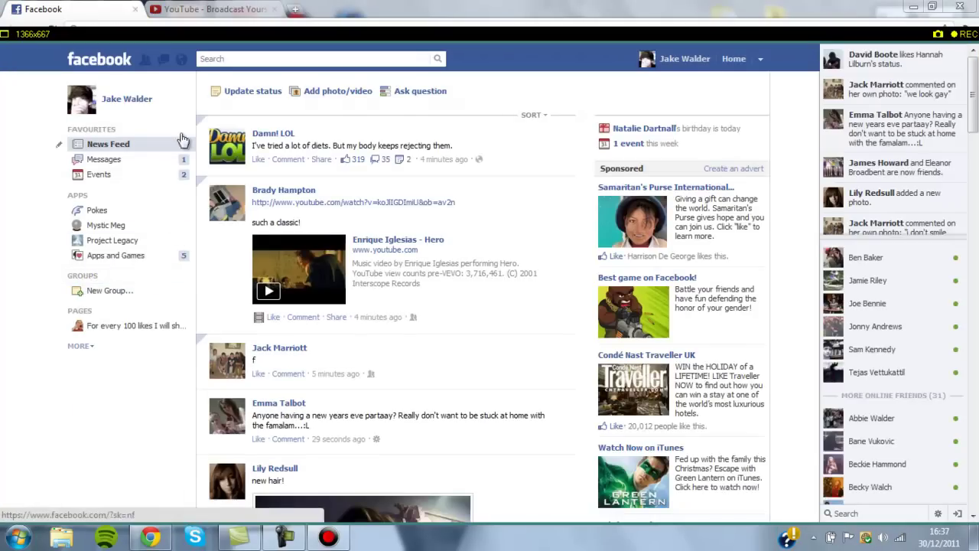
{"action": "left_click", "coordinate": [135, 10]}
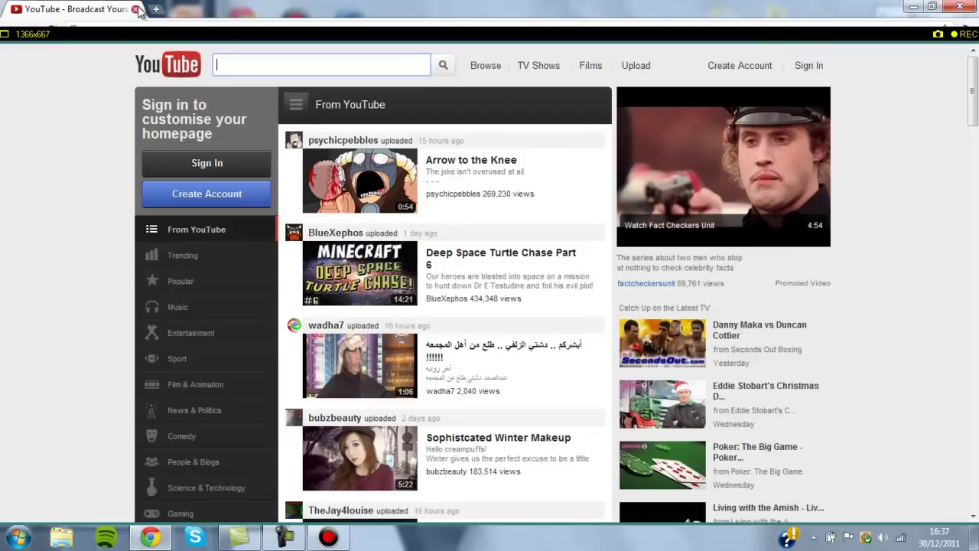
{"action": "left_click", "coordinate": [135, 10]}
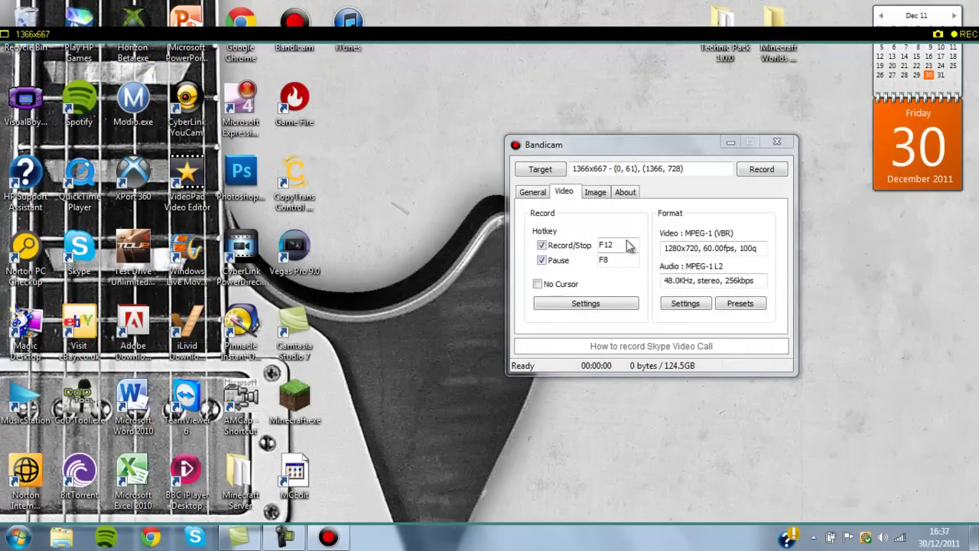
- Move the capture area up slightly and fit it around the Minecraft Launcher window
{"action": "left_click_drag", "start_coordinate": [514, 42], "coordinate": [532, 28]}
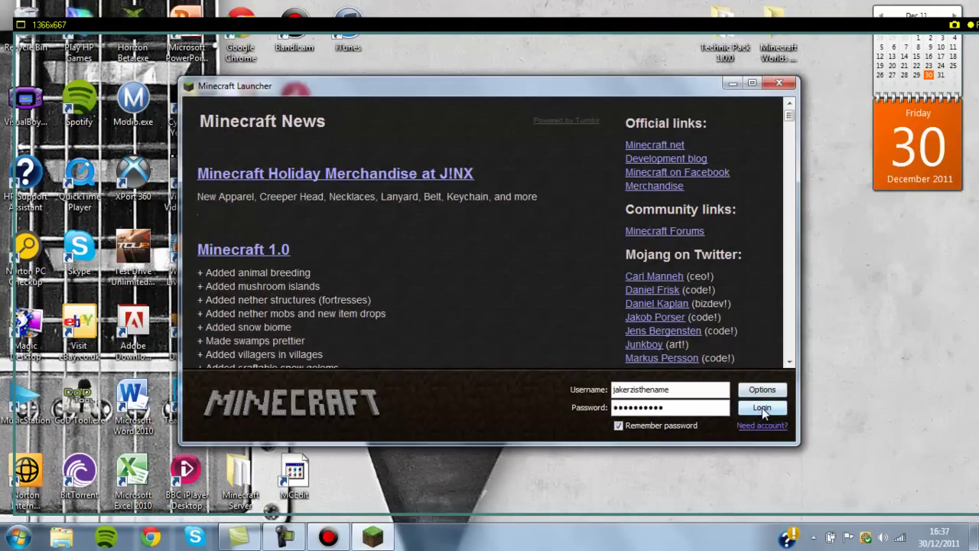
{"action": "left_click", "coordinate": [49, 24]}
{"action": "key", "text": "Escape"}
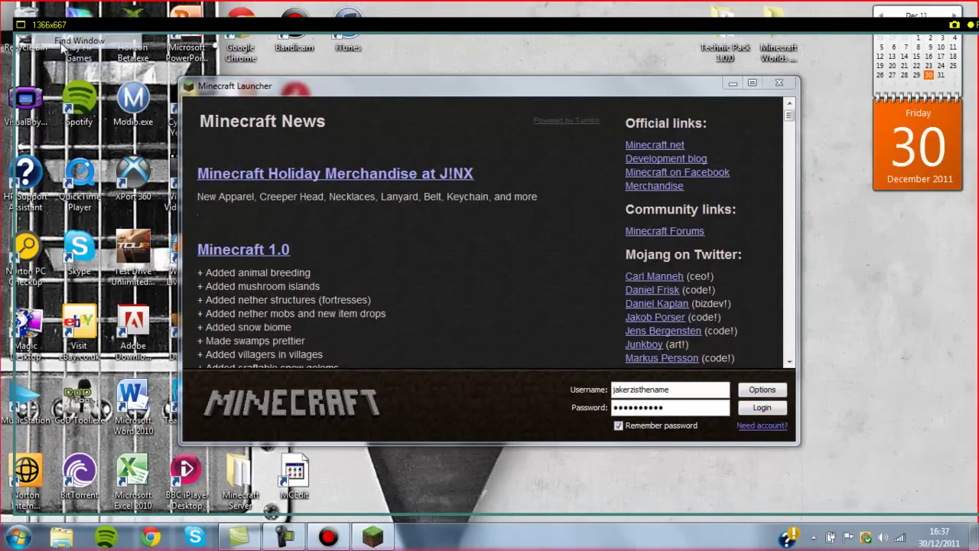
{"action": "left_click", "coordinate": [356, 138]}
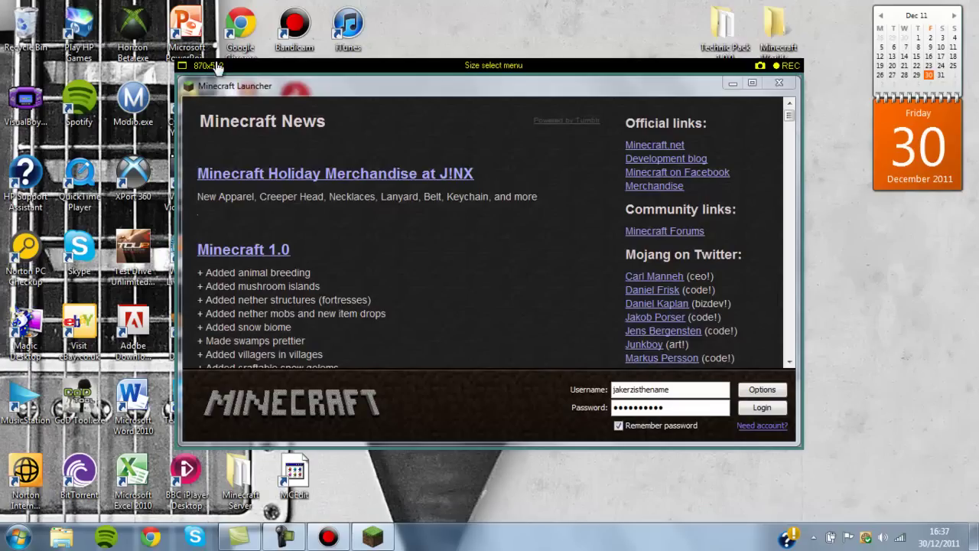
- Log in, then use Find Window to fit the capture area to the 854x480 game window
{"action": "left_click", "coordinate": [754, 408]}
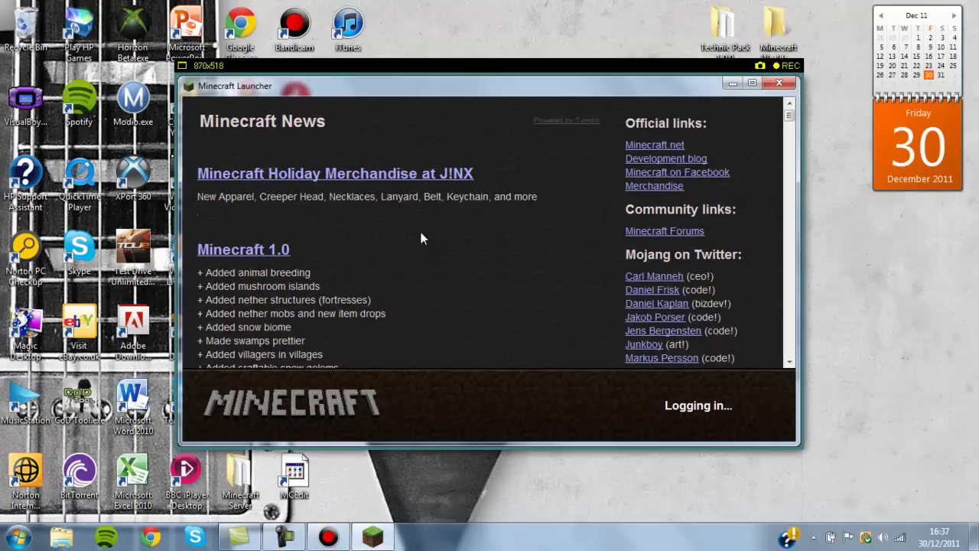
{"action": "left_click", "coordinate": [208, 66]}
{"action": "left_click", "coordinate": [219, 83]}
{"action": "left_click", "coordinate": [361, 184]}
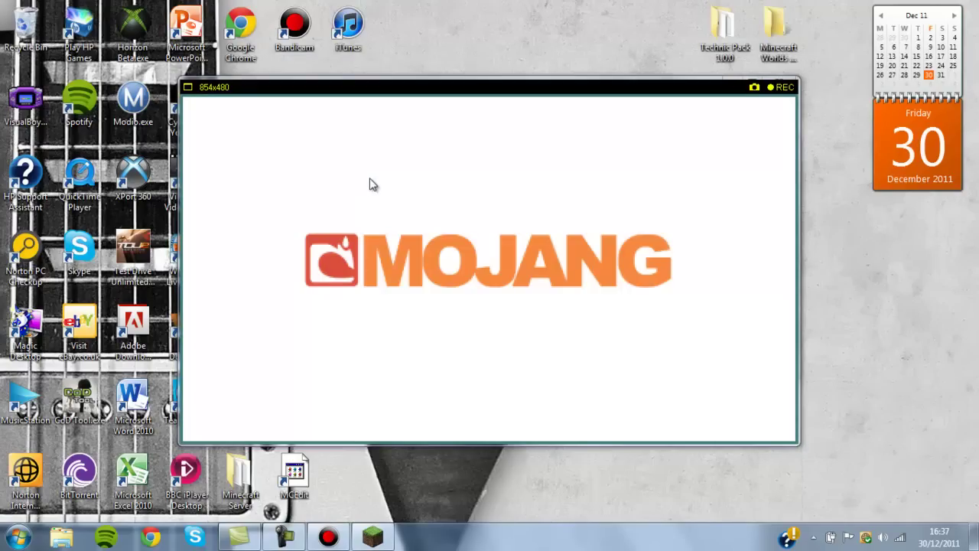